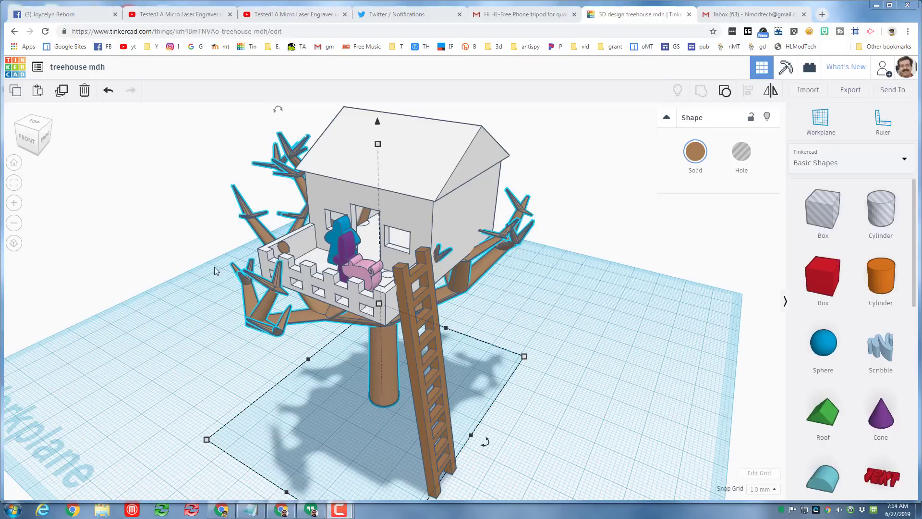
- Add a sphere to the workplane beside the treehouse ladder and colour it dark green
{"action": "right_click_drag", "start_coordinate": [130, 245], "coordinate": [295, 262]}
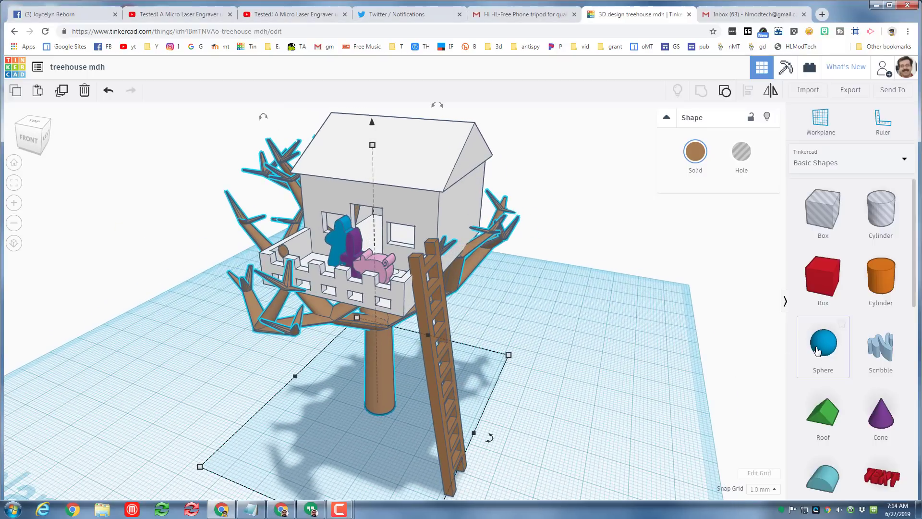
{"action": "left_click_drag", "start_coordinate": [815, 346], "coordinate": [519, 403]}
{"action": "left_click", "coordinate": [693, 153]}
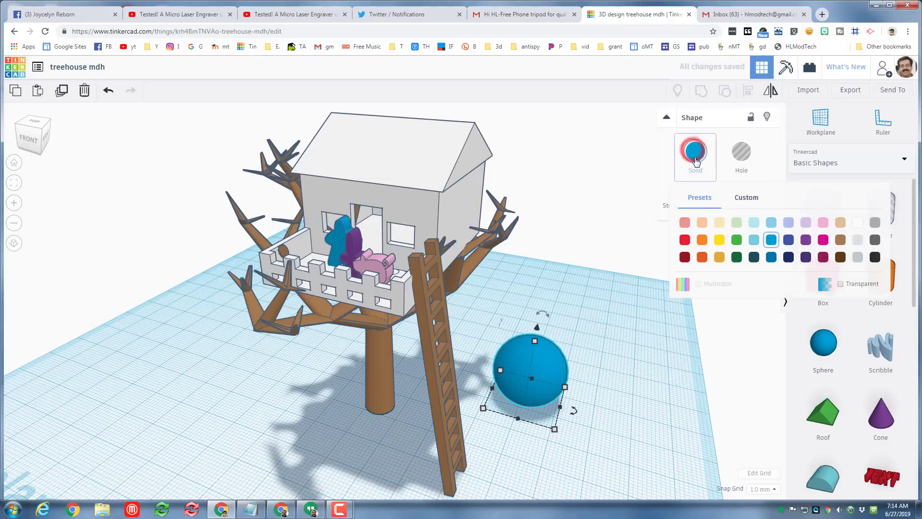
{"action": "left_click", "coordinate": [736, 258]}
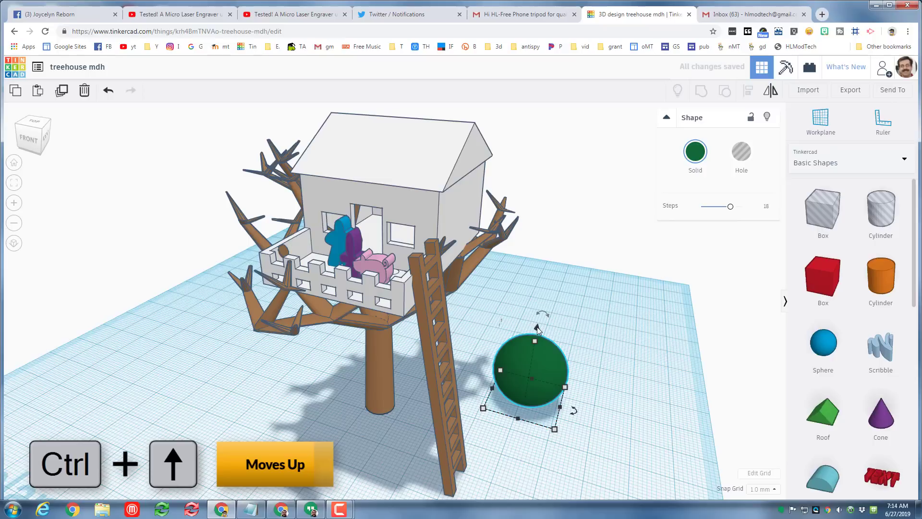
- Raise the green sphere to branch height and move it onto the rear branch tips on the house's right side
{"action": "key", "text": "ctrl+Up"}
{"action": "key", "text": "ctrl+Up"}
{"action": "key", "text": "ctrl+Up"}
{"action": "key", "text": "ctrl+Up"}
{"action": "key", "text": "ctrl+Up"}
{"action": "key", "text": "ctrl+Up"}
{"action": "key", "text": "ctrl+Up"}
{"action": "key", "text": "ctrl+Up"}
{"action": "key", "text": "ctrl+Up"}
{"action": "key", "text": "ctrl+Up"}
{"action": "key", "text": "ctrl+Up"}
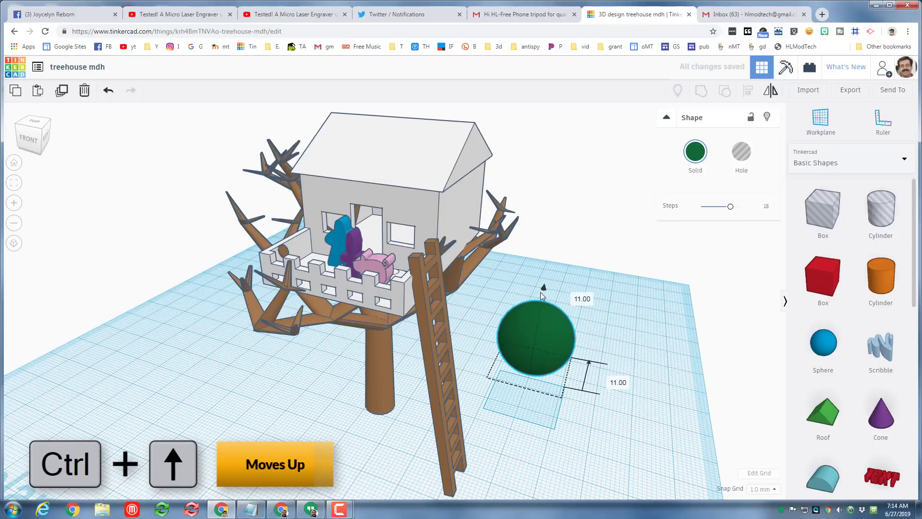
{"action": "key", "text": "ctrl+Up"}
{"action": "key", "text": "ctrl+Up"}
{"action": "key", "text": "ctrl+Up"}
{"action": "key", "text": "ctrl+Up"}
{"action": "key", "text": "ctrl+Up"}
{"action": "key", "text": "ctrl+Up"}
{"action": "key", "text": "ctrl+Up"}
{"action": "key", "text": "ctrl+Up"}
{"action": "key", "text": "ctrl+Up"}
{"action": "key", "text": "ctrl+Up"}
{"action": "key", "text": "ctrl+Up"}
{"action": "key", "text": "ctrl+Up"}
{"action": "key", "text": "ctrl+Up"}
{"action": "key", "text": "ctrl+Up"}
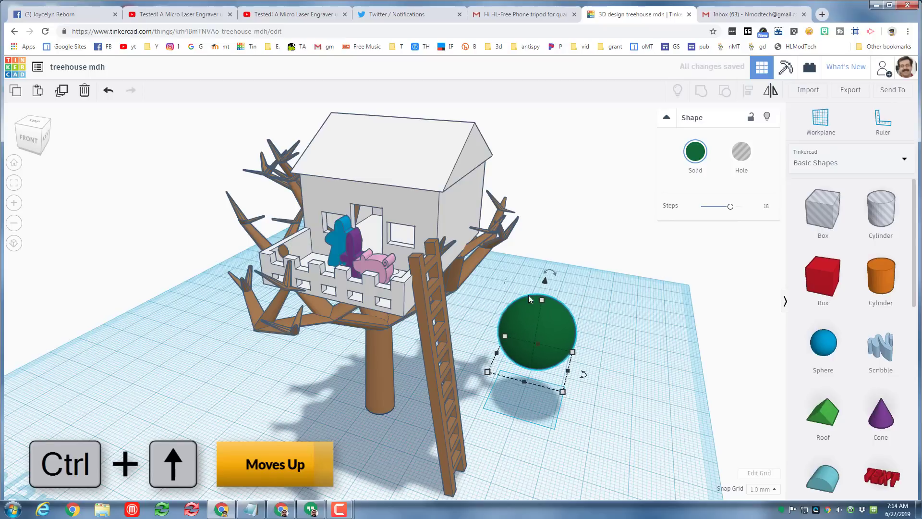
{"action": "key", "text": "ctrl+Up"}
{"action": "key", "text": "ctrl+Up"}
{"action": "key", "text": "ctrl+Up"}
{"action": "key", "text": "ctrl+Up"}
{"action": "key", "text": "ctrl+Up"}
{"action": "key", "text": "ctrl+Up"}
{"action": "key", "text": "ctrl+Up"}
{"action": "key", "text": "ctrl+Up"}
{"action": "key", "text": "ctrl+Up"}
{"action": "key", "text": "ctrl+Up"}
{"action": "key", "text": "ctrl+Up"}
{"action": "key", "text": "ctrl+Up"}
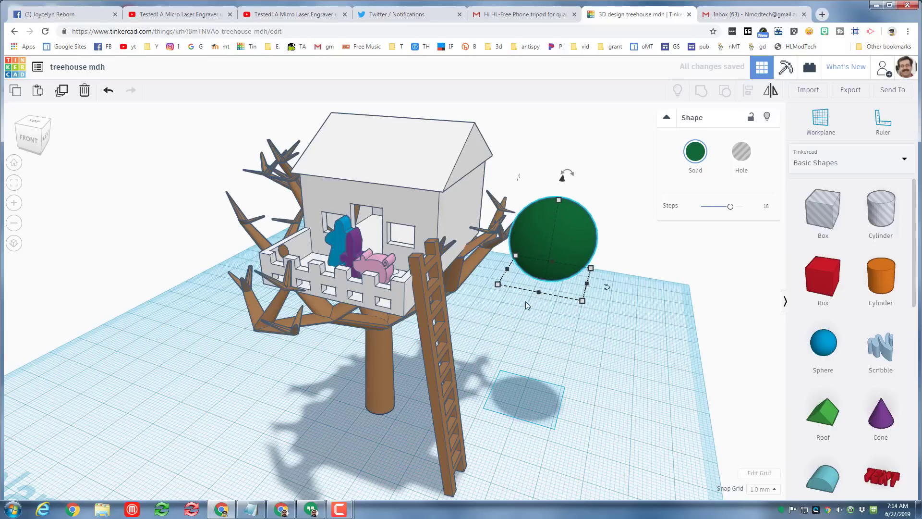
{"action": "left_click_drag", "start_coordinate": [540, 220], "coordinate": [499, 189]}
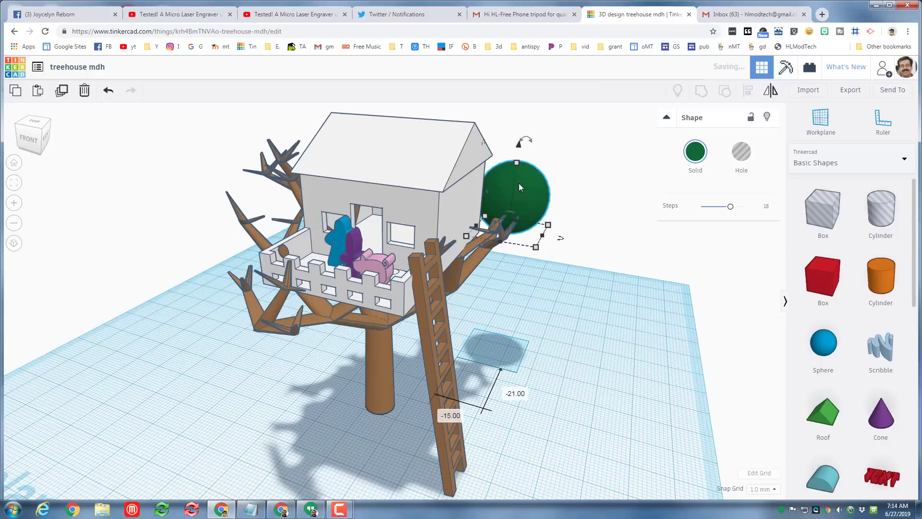
- Duplicate the sphere and place copies over the front right branch and the two front left branches
{"action": "key", "text": "ctrl+d"}
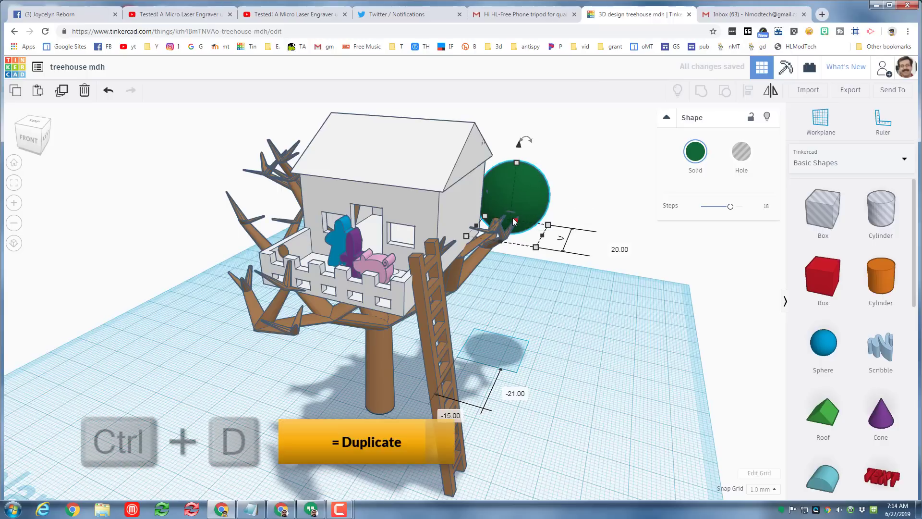
{"action": "left_click_drag", "start_coordinate": [522, 203], "coordinate": [293, 275]}
{"action": "key", "text": "ctrl+d"}
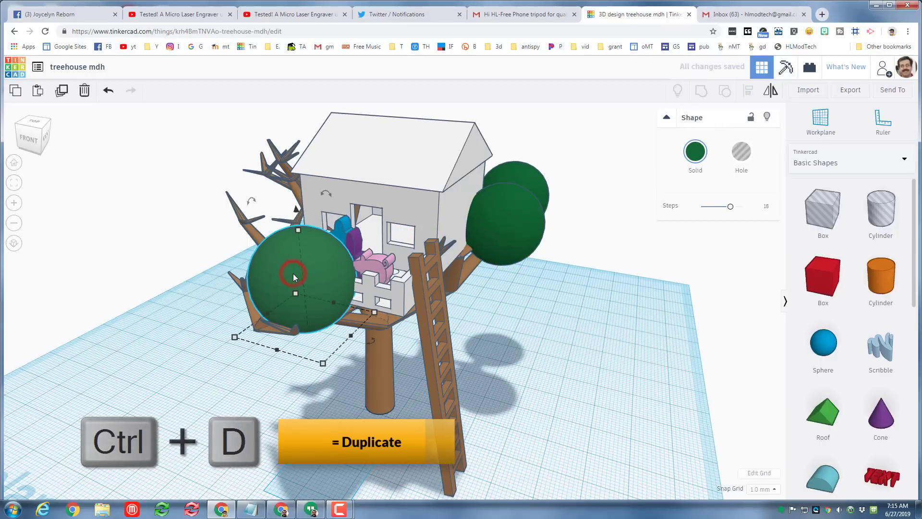
{"action": "key", "text": "ctrl+d"}
{"action": "left_click", "coordinate": [292, 264]}
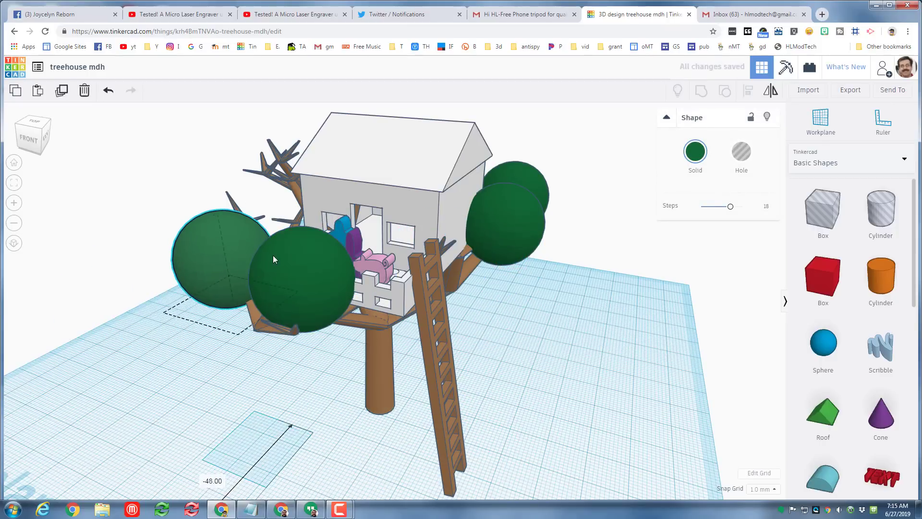
- Place two more sphere copies along the branches on the house's left side and raise the rearmost one slightly
{"action": "right_click_drag", "start_coordinate": [273, 255], "coordinate": [471, 325]}
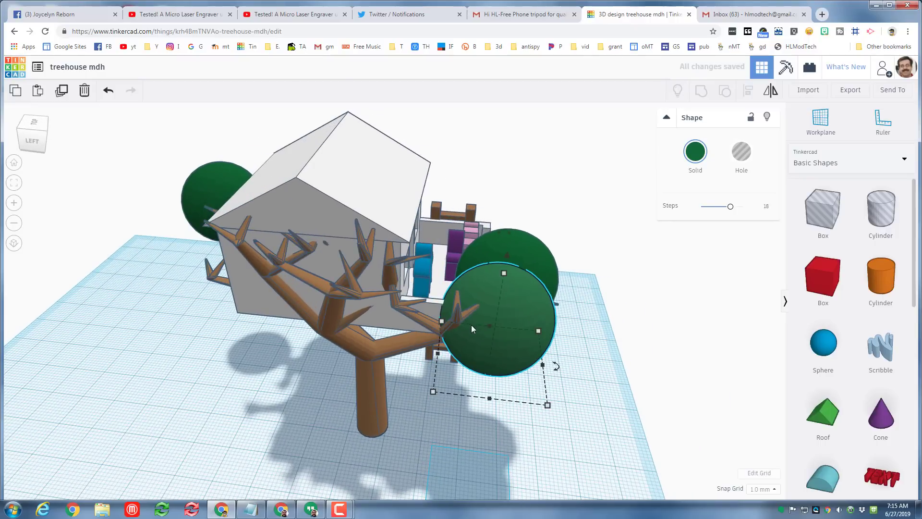
{"action": "left_click", "coordinate": [13, 165]}
{"action": "right_click_drag", "start_coordinate": [340, 302], "coordinate": [433, 281]}
{"action": "left_click_drag", "start_coordinate": [433, 281], "coordinate": [387, 205]}
{"action": "mouse_move", "coordinate": [426, 276]}
{"action": "right_mouse_down"}
{"action": "mouse_move", "coordinate": [445, 304]}
{"action": "mouse_move", "coordinate": [481, 284]}
{"action": "mouse_move", "coordinate": [432, 276]}
{"action": "right_mouse_up"}
{"action": "scroll", "coordinate": [432, 275], "scroll_direction": "up", "scroll_amount": 3}
{"action": "left_click_drag", "start_coordinate": [378, 177], "coordinate": [364, 145]}
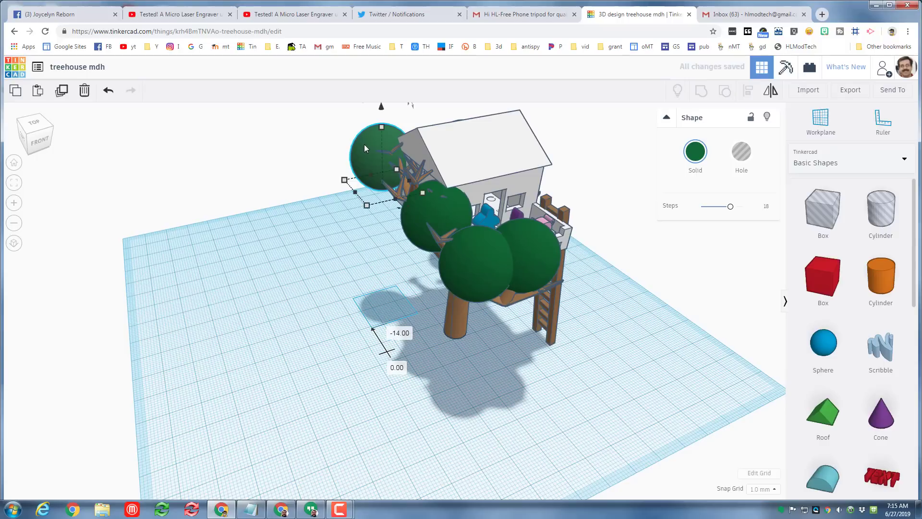
{"action": "key", "text": "ctrl+Up"}
{"action": "key", "text": "ctrl+Up"}
{"action": "key", "text": "ctrl+Up"}
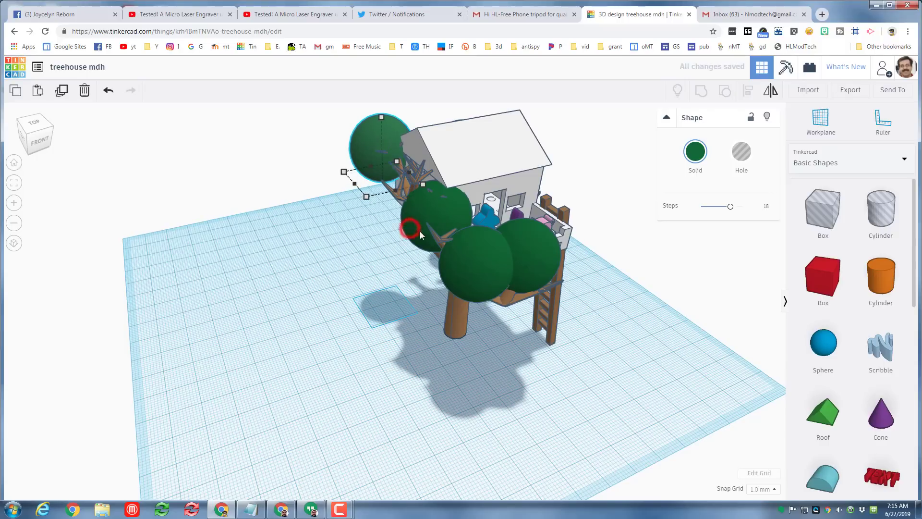
{"action": "left_click", "coordinate": [411, 228]}
{"action": "left_click_drag", "start_coordinate": [419, 230], "coordinate": [363, 218]}
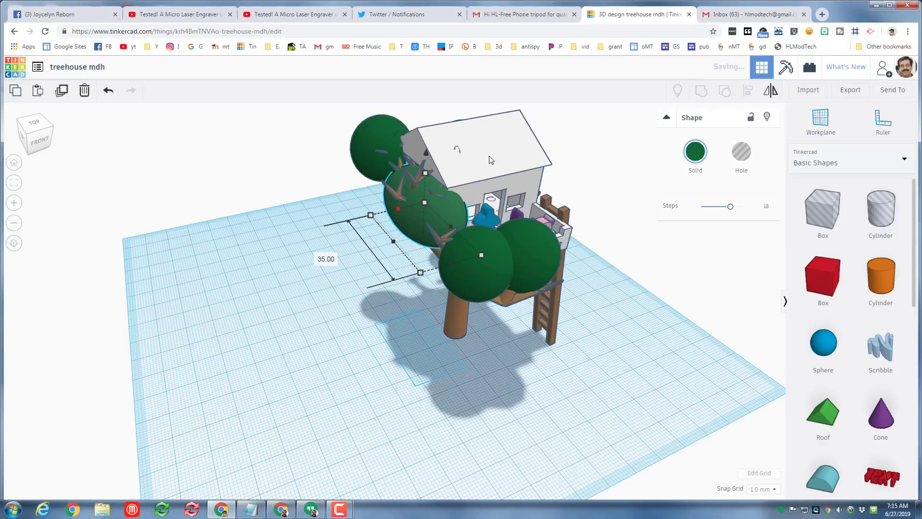
{"action": "key", "text": "ctrl+z"}
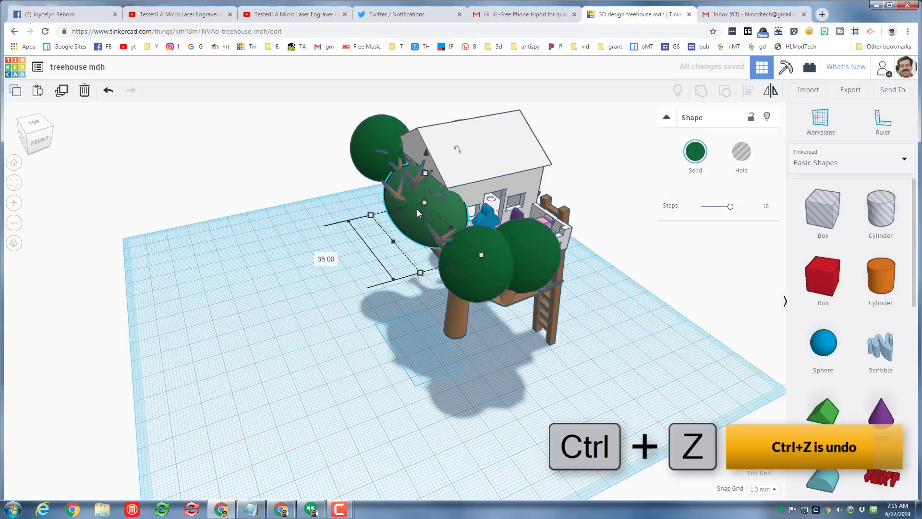
{"action": "key", "text": "ctrl+z"}
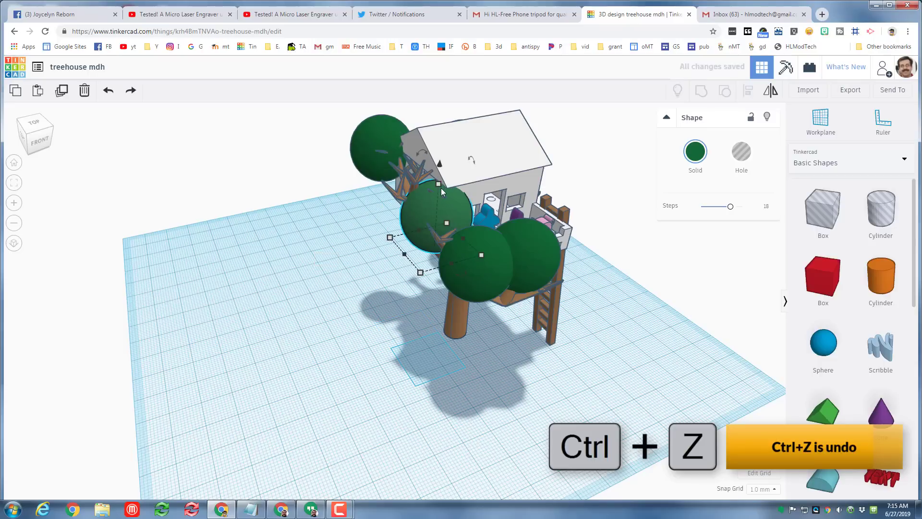
- Enlarge the middle left sphere uniformly to about 23 mm, move it over the branches, and place a duplicate beside it
{"action": "left_click", "coordinate": [439, 185]}
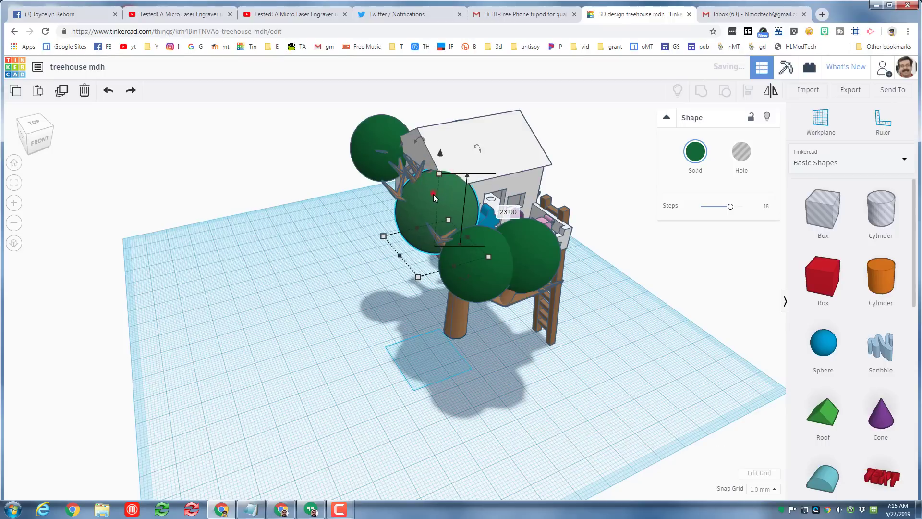
{"action": "left_click_drag", "start_coordinate": [434, 193], "coordinate": [382, 192]}
{"action": "left_click_drag", "start_coordinate": [388, 150], "coordinate": [385, 125]}
{"action": "key", "text": "ctrl+d"}
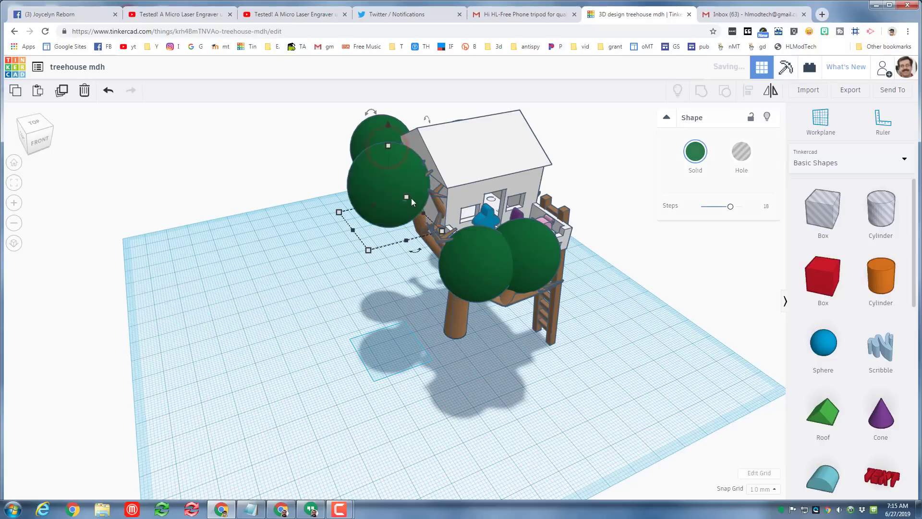
{"action": "left_click_drag", "start_coordinate": [383, 198], "coordinate": [427, 233]}
{"action": "right_click_drag", "start_coordinate": [591, 266], "coordinate": [380, 241]}
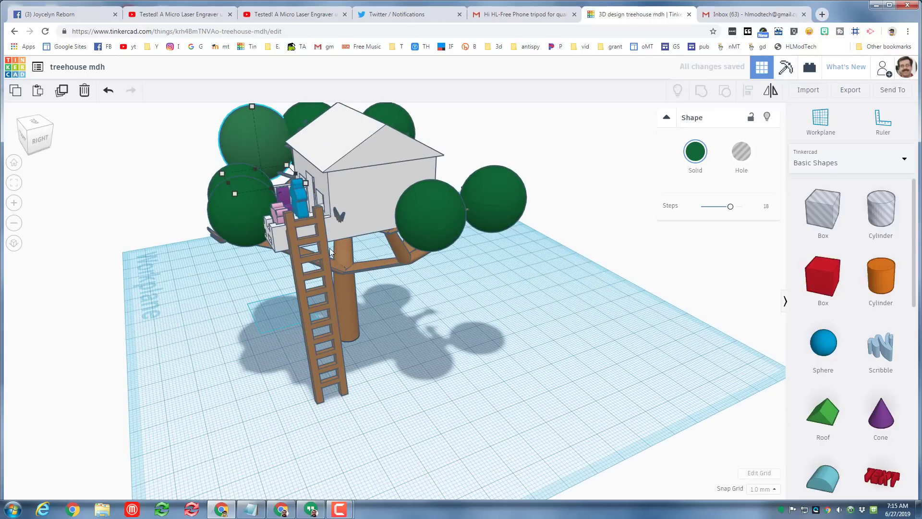
- Enlarge the sphere on the house's right side to about 22 mm and place a reduced sphere copy at the rear branches
{"action": "left_click", "coordinate": [454, 222]}
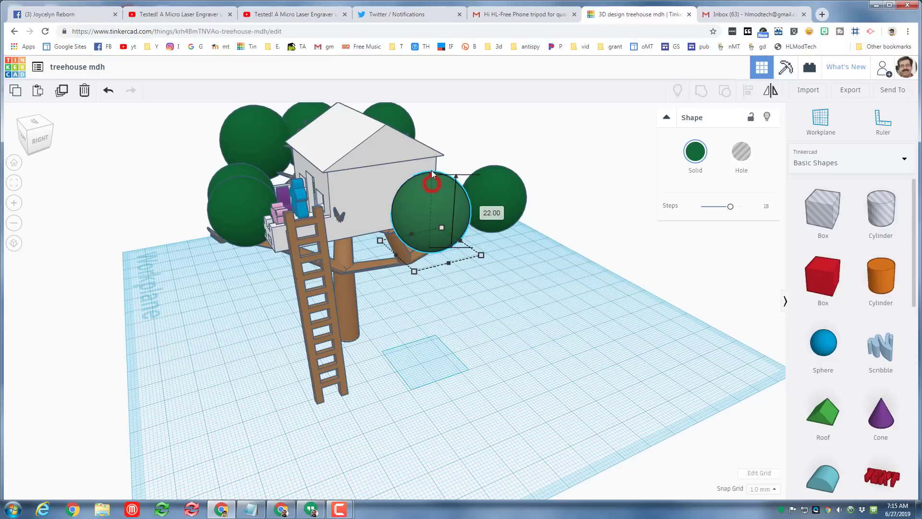
{"action": "right_click_drag", "start_coordinate": [490, 264], "coordinate": [317, 230]}
{"action": "left_click", "coordinate": [328, 219]}
{"action": "left_click_drag", "start_coordinate": [291, 198], "coordinate": [351, 201], "text": "alt"}
{"action": "left_click_drag", "start_coordinate": [332, 171], "coordinate": [335, 201], "text": "shift"}
- Duplicate the small rear sphere as a tiny one and move it onto the neighbouring rear branch tip
{"action": "right_click_drag", "start_coordinate": [415, 286], "coordinate": [416, 253]}
{"action": "scroll", "coordinate": [416, 253], "scroll_direction": "up", "scroll_amount": 3}
{"action": "right_click_drag", "start_coordinate": [416, 253], "coordinate": [432, 236]}
{"action": "key", "text": "ctrl+d"}
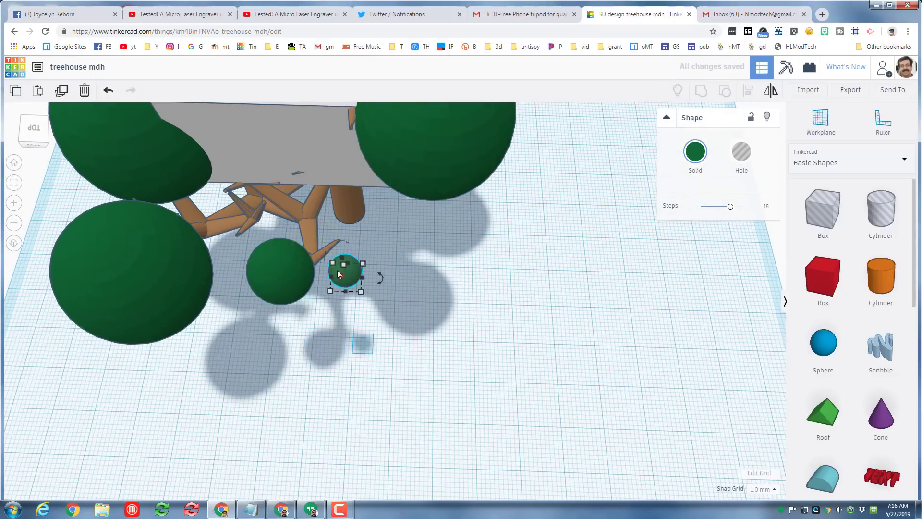
{"action": "left_click_drag", "start_coordinate": [339, 273], "coordinate": [227, 203]}
- Duplicate the large sphere on the house's right side and shrink the copy into a small ball near the ladder
{"action": "right_click_drag", "start_coordinate": [371, 325], "coordinate": [380, 265]}
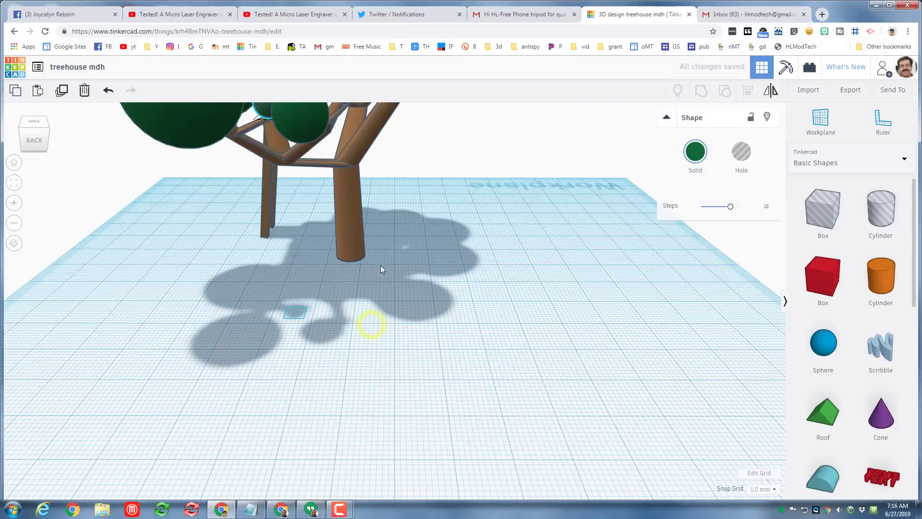
{"action": "scroll", "coordinate": [380, 265], "scroll_direction": "down", "scroll_amount": 2}
{"action": "right_click_drag", "start_coordinate": [454, 246], "coordinate": [265, 262]}
{"action": "left_click", "coordinate": [15, 163]}
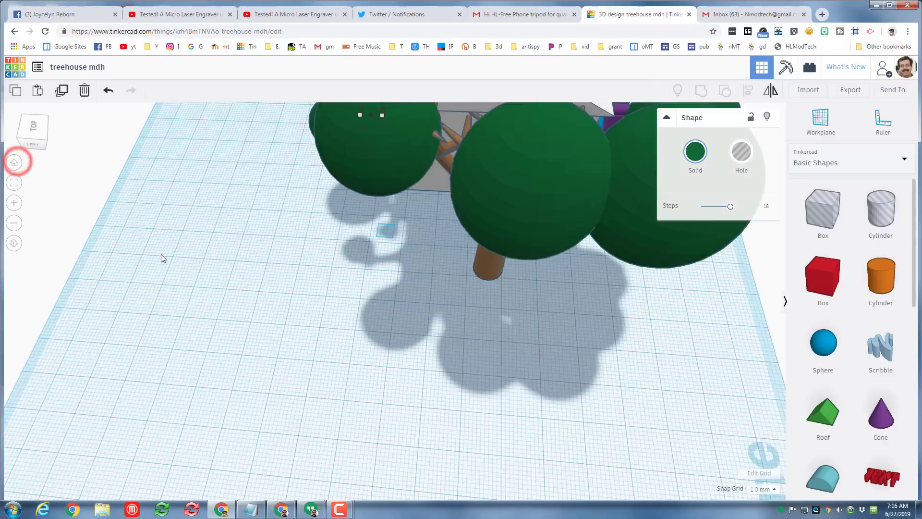
{"action": "mouse_move", "coordinate": [400, 359]}
{"action": "right_mouse_down"}
{"action": "mouse_move", "coordinate": [381, 356]}
{"action": "mouse_move", "coordinate": [498, 358]}
{"action": "mouse_move", "coordinate": [400, 353]}
{"action": "right_mouse_up"}
{"action": "left_click", "coordinate": [422, 246]}
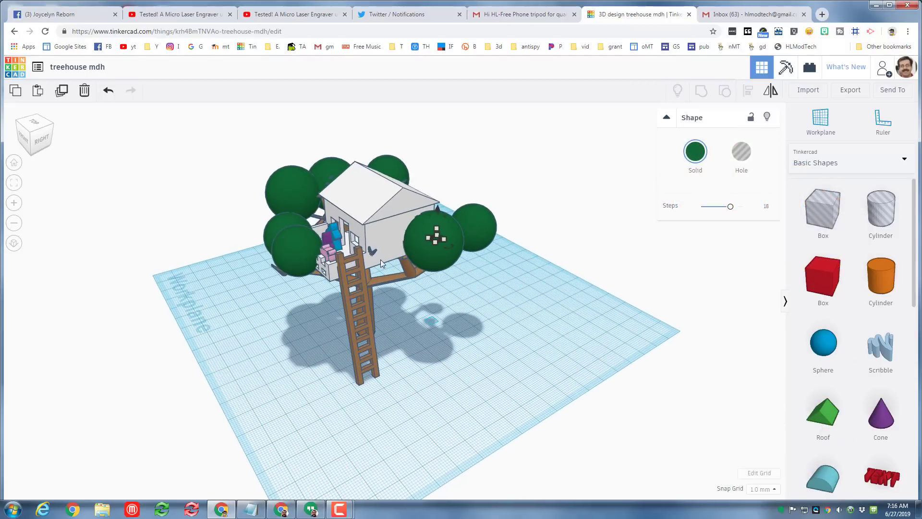
{"action": "scroll", "coordinate": [361, 242], "scroll_direction": "up", "scroll_amount": 5}
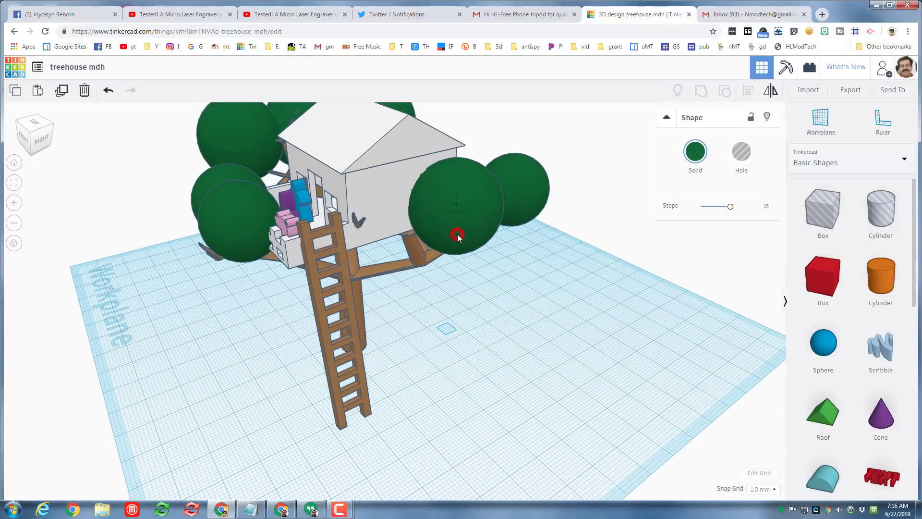
{"action": "scroll", "coordinate": [454, 234], "scroll_direction": "up", "scroll_amount": 2}
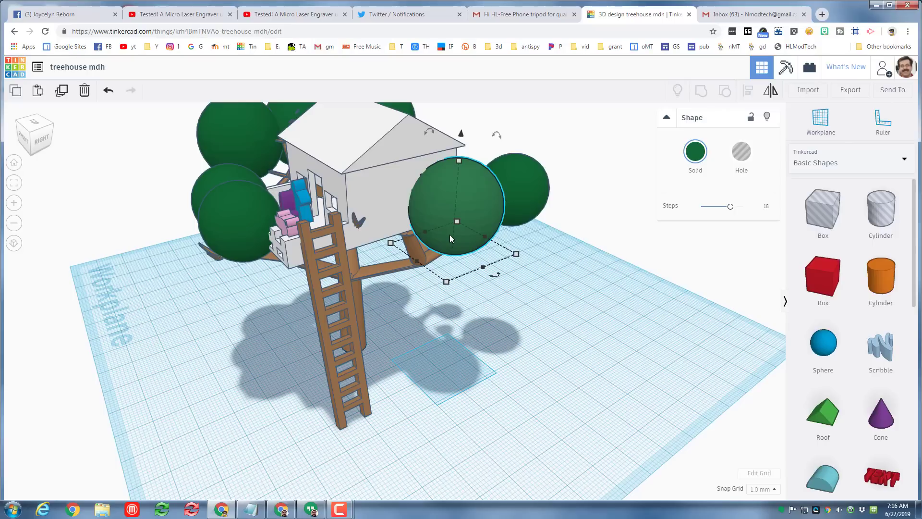
{"action": "key", "text": "ctrl+d"}
{"action": "left_click_drag", "start_coordinate": [454, 215], "coordinate": [399, 234]}
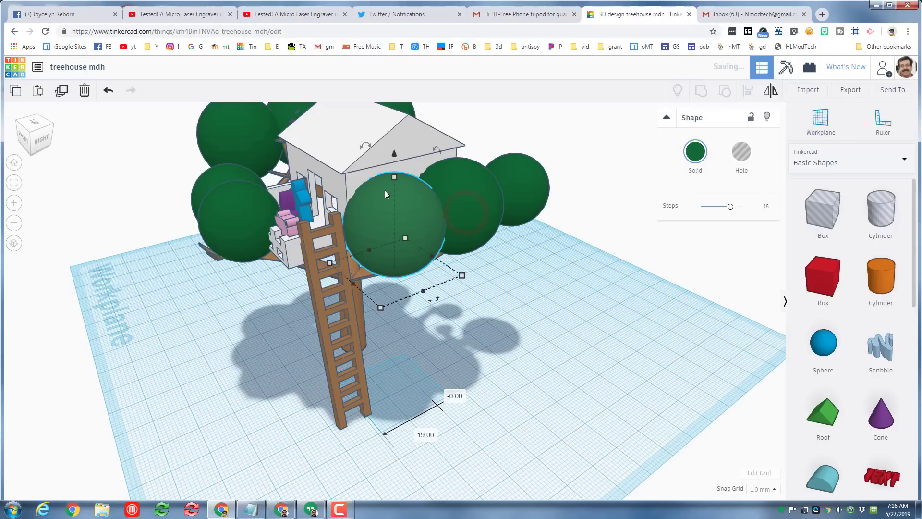
{"action": "left_click_drag", "start_coordinate": [394, 178], "coordinate": [363, 232], "text": "shift"}
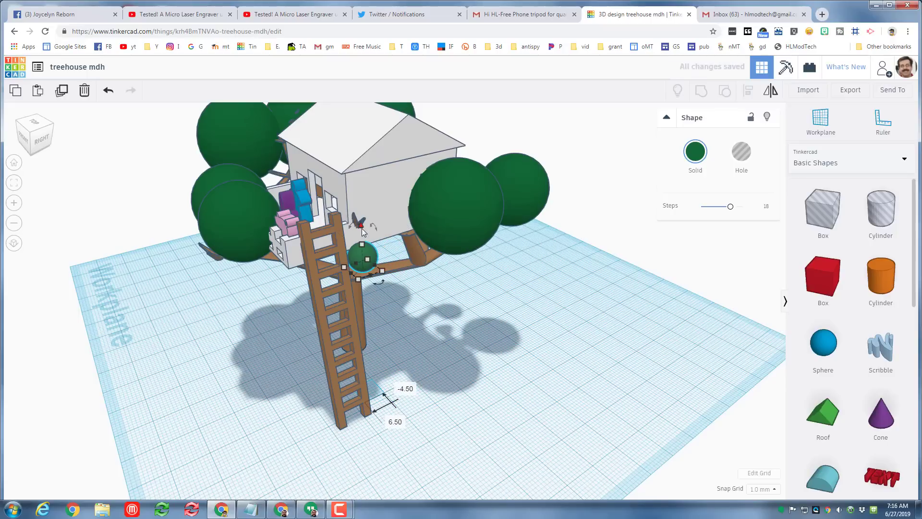
- Raise the small sphere onto the branch tip between the ladder and the house's side wall
{"action": "key", "text": "ctrl+Up"}
{"action": "key", "text": "ctrl+Up"}
{"action": "key", "text": "ctrl+Up"}
{"action": "key", "text": "ctrl+Up"}
{"action": "key", "text": "ctrl+Up"}
{"action": "key", "text": "ctrl+Up"}
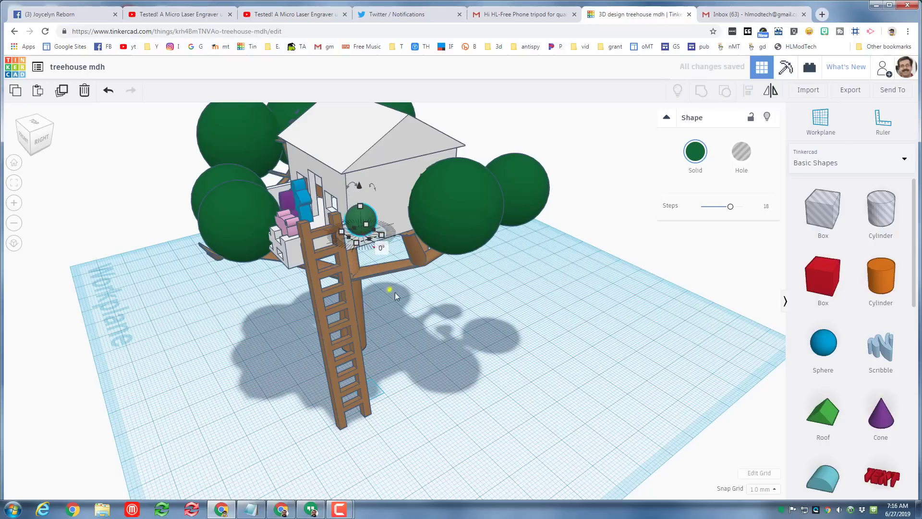
{"action": "right_click_drag", "start_coordinate": [390, 289], "coordinate": [553, 290]}
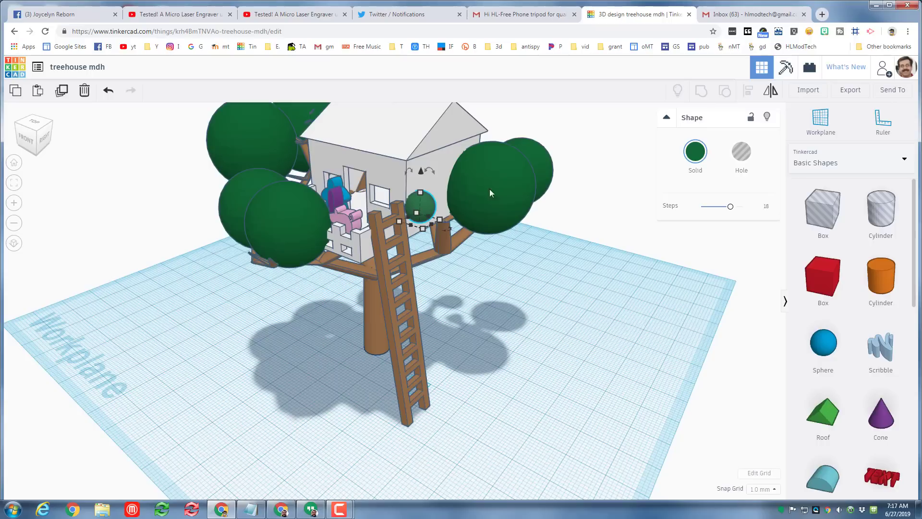
- Set the workplane on the treehouse floor and hide the house shape
{"action": "left_click", "coordinate": [825, 127]}
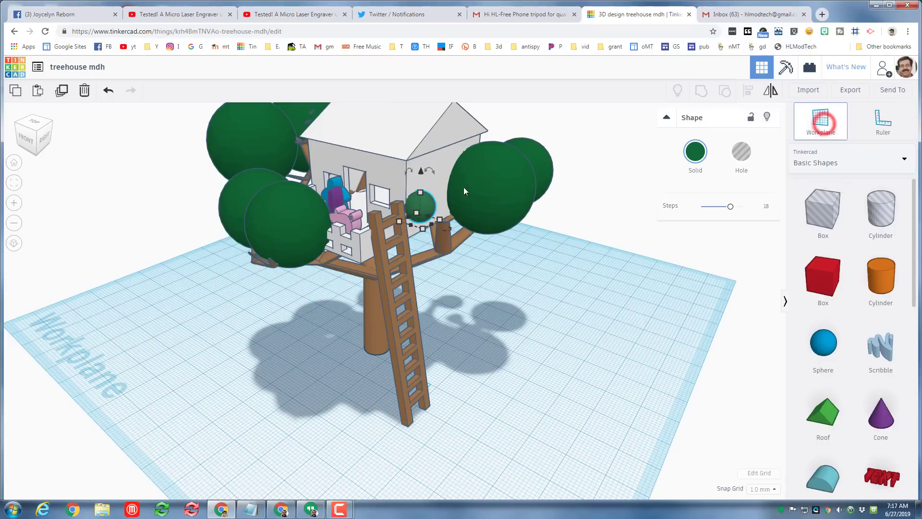
{"action": "left_click", "coordinate": [361, 208]}
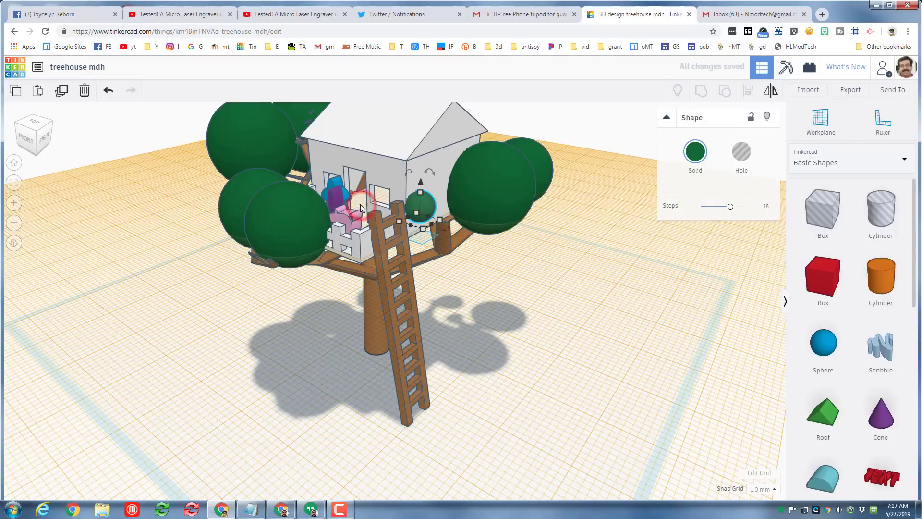
{"action": "left_click", "coordinate": [408, 154]}
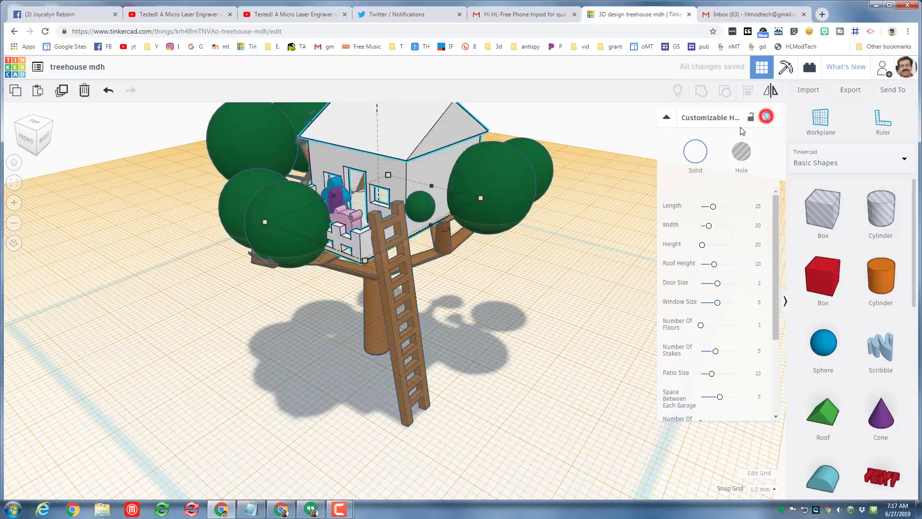
{"action": "left_click", "coordinate": [767, 116]}
- Place a red 20 mm box on the new workplane behind the blue figure
{"action": "right_click_drag", "start_coordinate": [403, 235], "coordinate": [455, 253]}
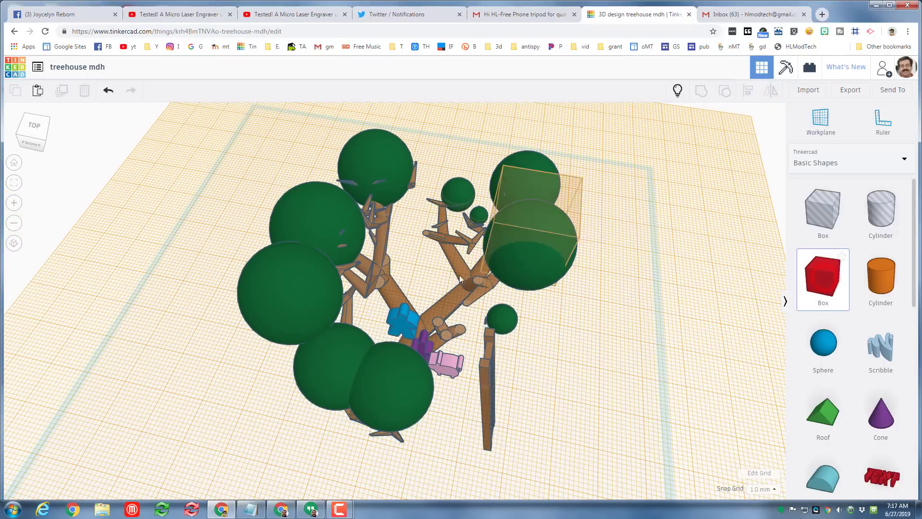
{"action": "left_click", "coordinate": [427, 275]}
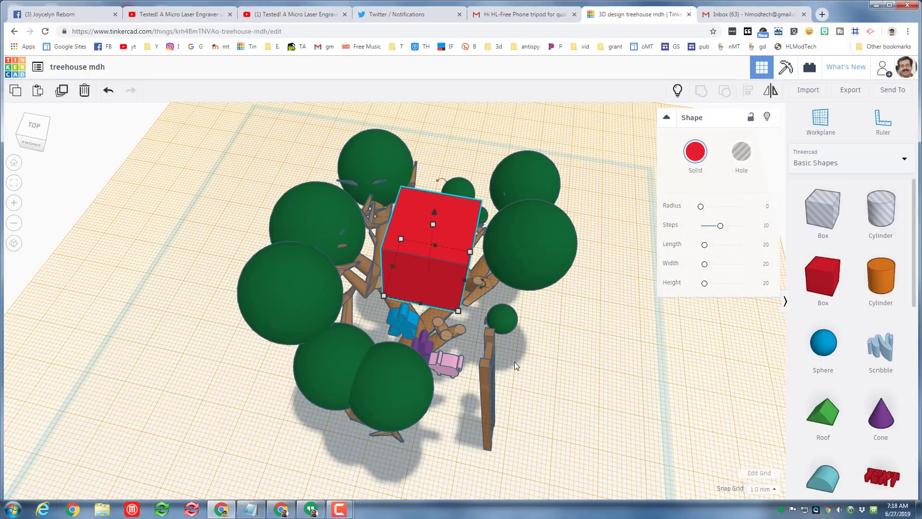
- Colour the box light tan and round its edges with a radius of about 4.48
{"action": "left_click", "coordinate": [698, 152]}
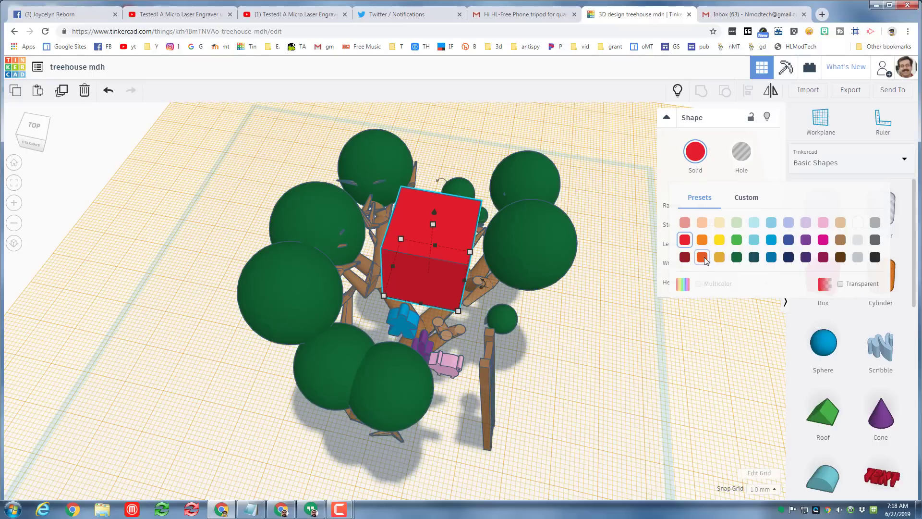
{"action": "left_click", "coordinate": [841, 224]}
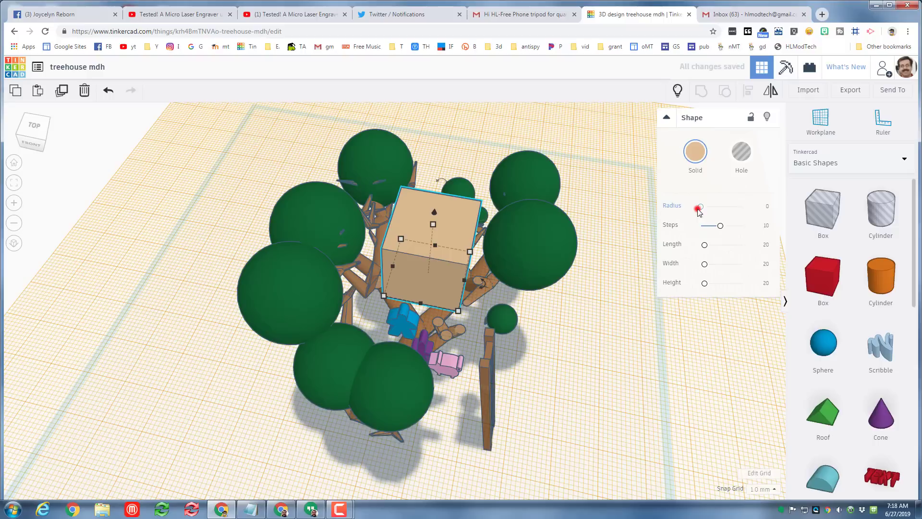
{"action": "left_click_drag", "start_coordinate": [707, 211], "coordinate": [713, 212]}
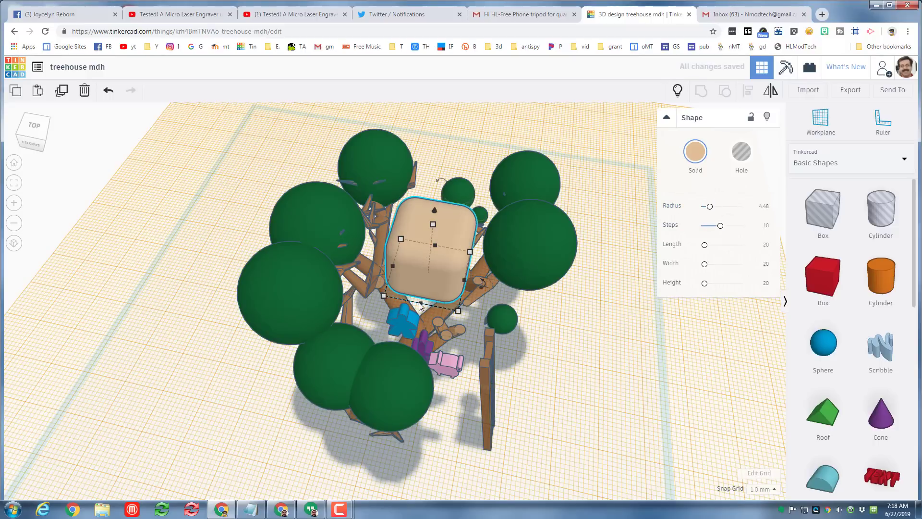
- Shrink the rounded box to 13 mm deep and 9 mm tall
{"action": "left_click_drag", "start_coordinate": [421, 306], "coordinate": [428, 272]}
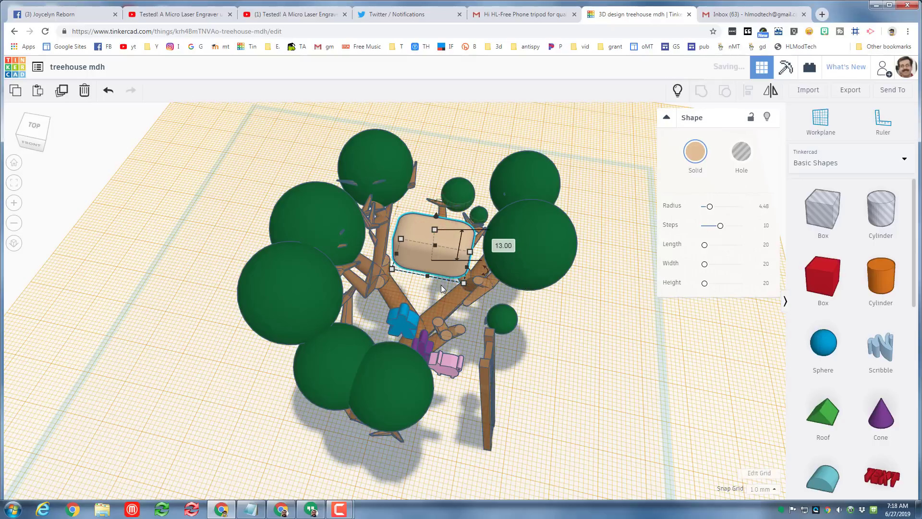
{"action": "right_click_drag", "start_coordinate": [441, 285], "coordinate": [437, 243]}
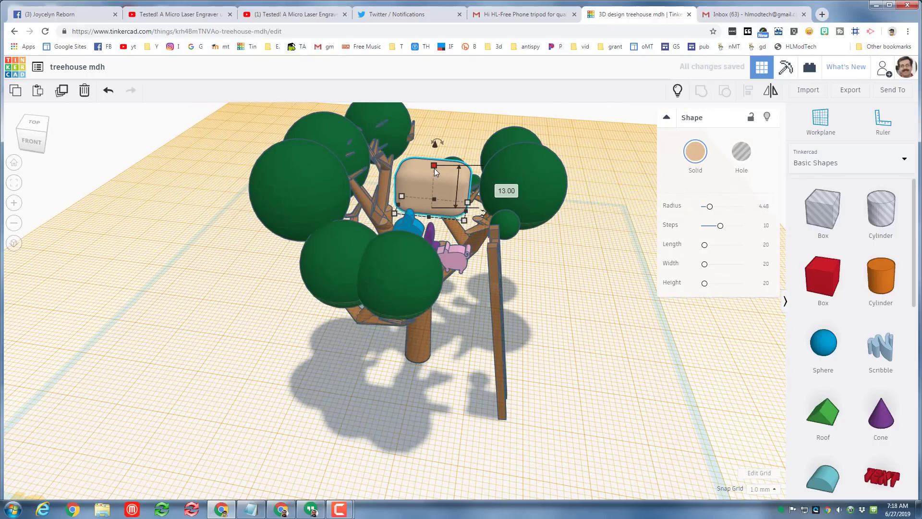
{"action": "left_click_drag", "start_coordinate": [434, 167], "coordinate": [422, 207]}
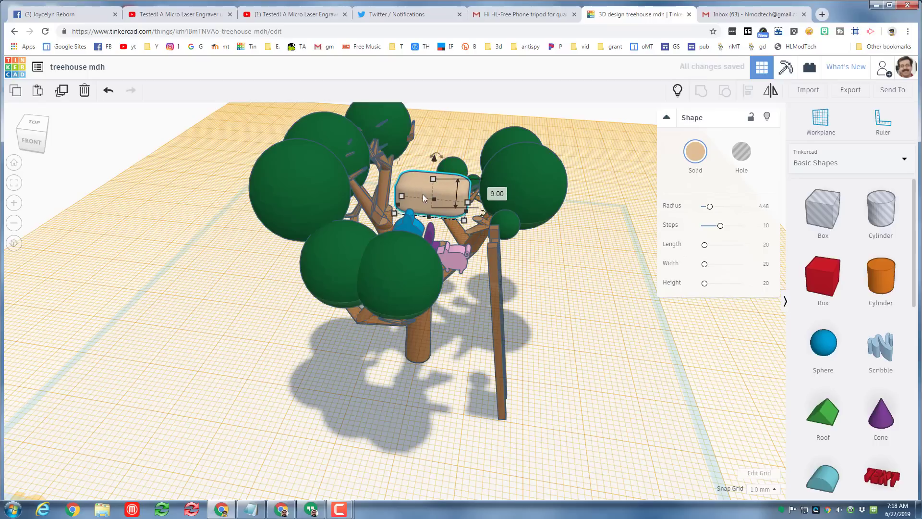
- Duplicate the rounded box, raise the copy 2 mm and turn it into a hole
{"action": "key", "text": "ctrl+d"}
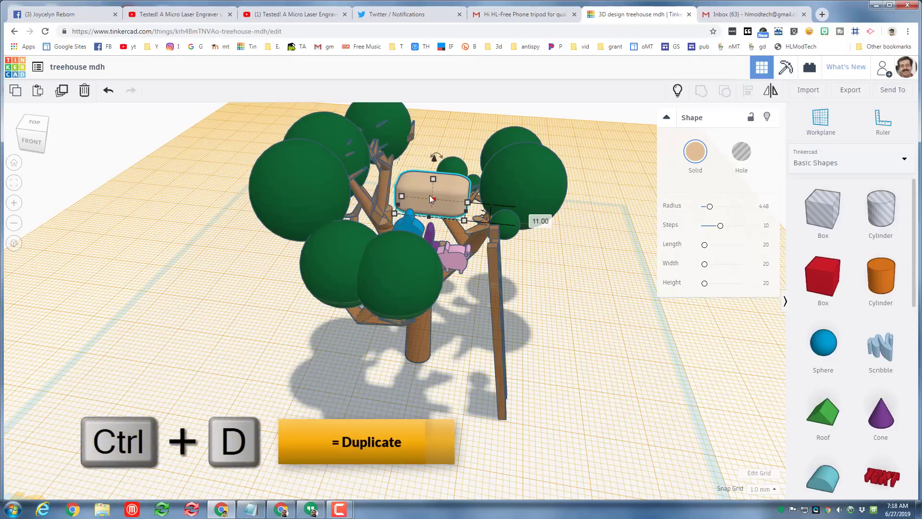
{"action": "left_click", "coordinate": [435, 162]}
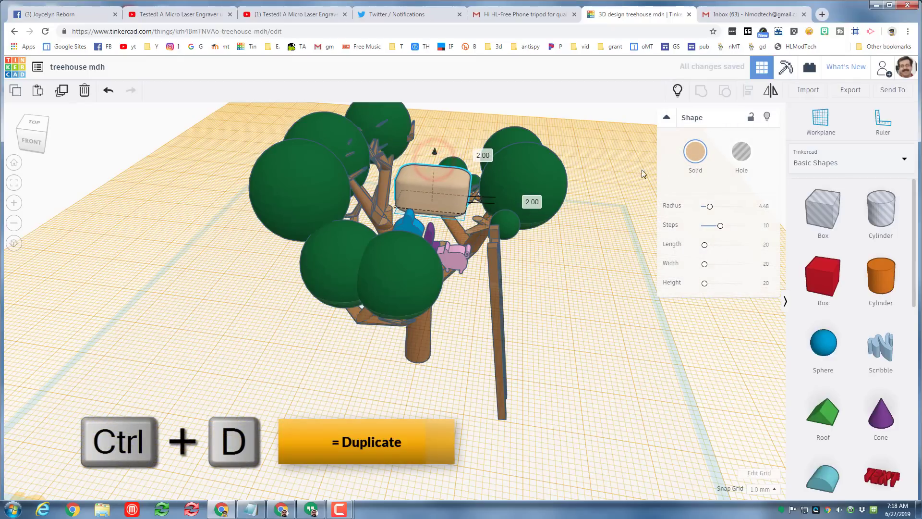
{"action": "left_click", "coordinate": [731, 158]}
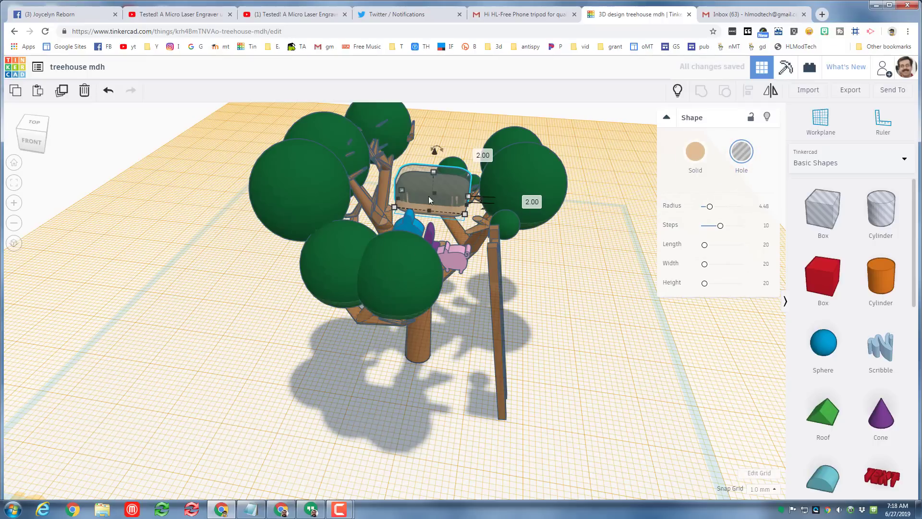
- Scale the hole copy down proportionally to a height of 6.5 mm
{"action": "left_click_drag", "start_coordinate": [433, 174], "coordinate": [433, 177]}
{"action": "left_click", "coordinate": [498, 188]}
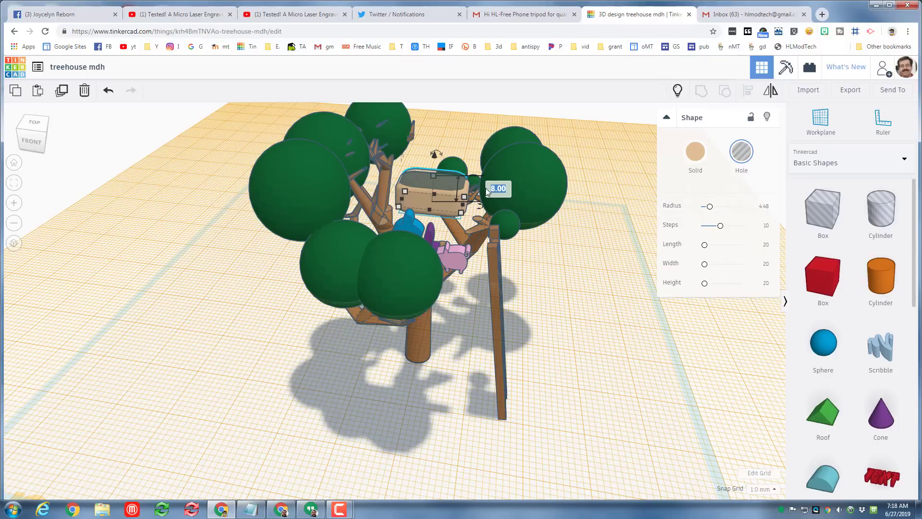
{"action": "type", "text": "6.5"}
{"action": "key", "text": "Return"}
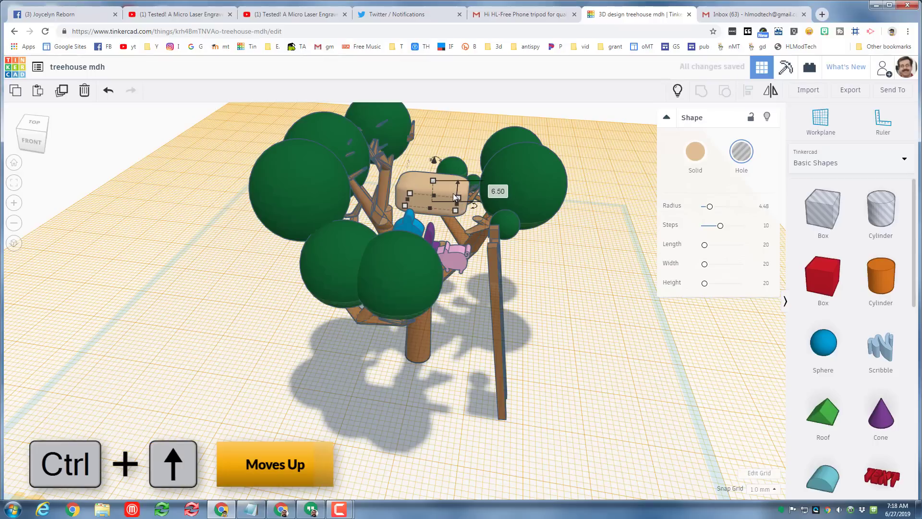
- Move the hole up 1 mm and forward through the tan box's front, and group both into a couch
{"action": "key", "text": "ctrl+Up"}
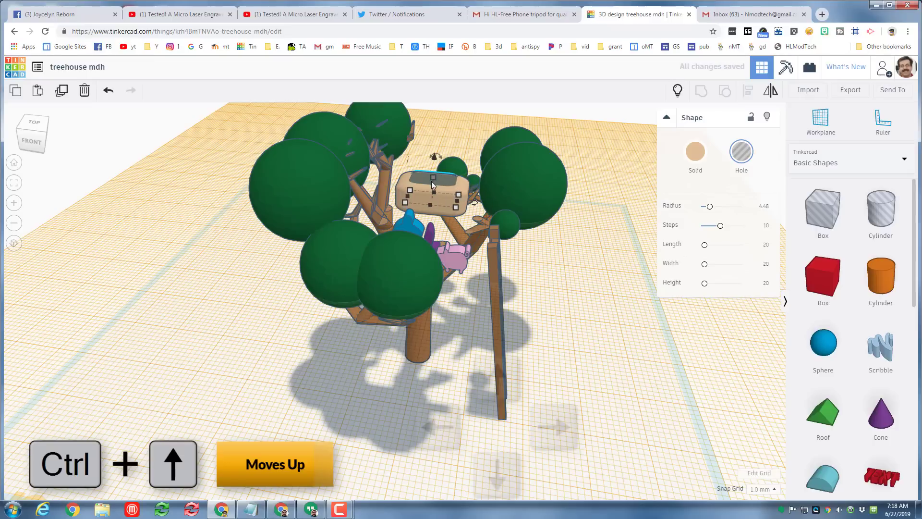
{"action": "key", "text": "Down"}
{"action": "key", "text": "Down"}
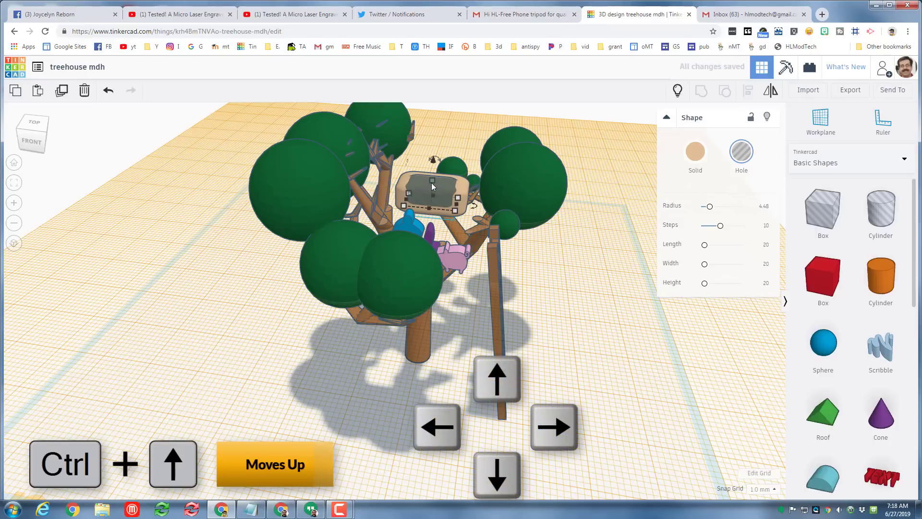
{"action": "left_click", "coordinate": [402, 190], "text": "shift"}
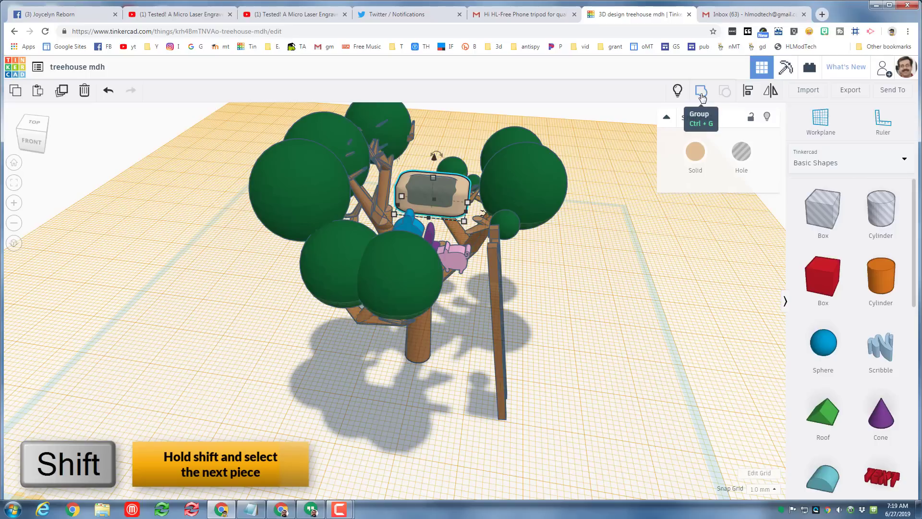
{"action": "left_click", "coordinate": [701, 95]}
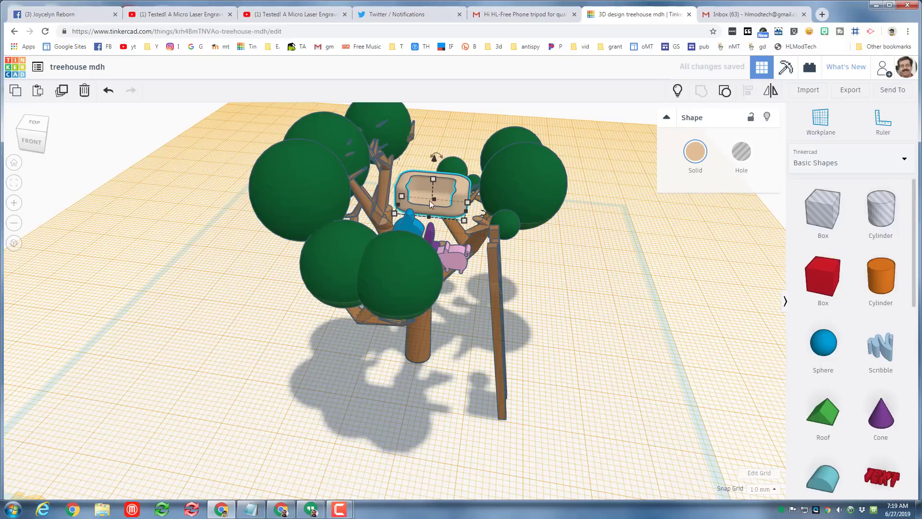
- Show the hidden house shape again and make it transparent
{"action": "scroll", "coordinate": [444, 194], "scroll_direction": "up", "scroll_amount": 3}
{"action": "right_click_drag", "start_coordinate": [444, 195], "coordinate": [427, 202]}
{"action": "left_click", "coordinate": [678, 90]}
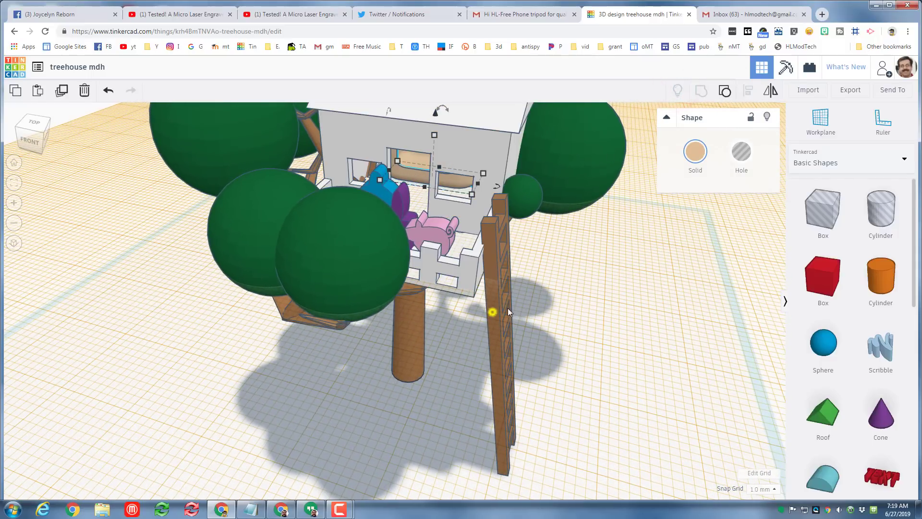
{"action": "right_click_drag", "start_coordinate": [508, 307], "coordinate": [498, 284]}
{"action": "scroll", "coordinate": [478, 272], "scroll_direction": "up", "scroll_amount": 3}
{"action": "scroll", "coordinate": [480, 270], "scroll_direction": "down", "scroll_amount": 3}
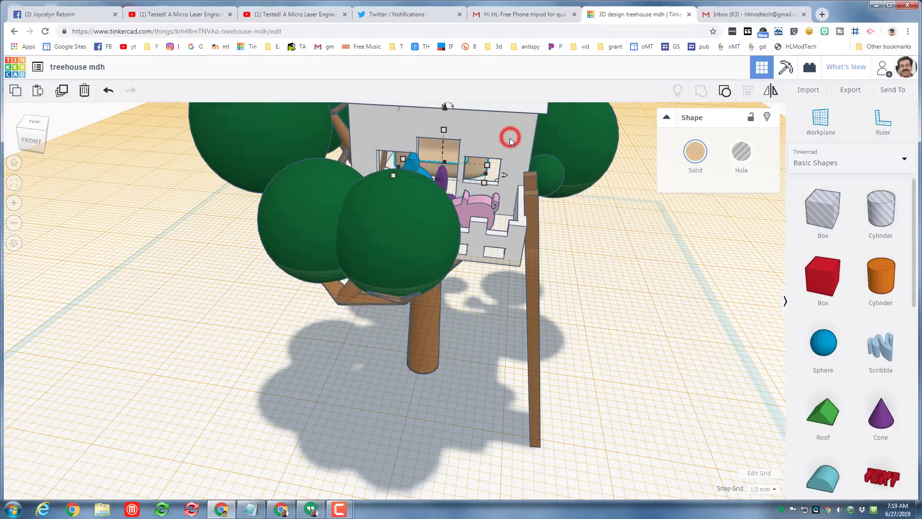
{"action": "left_click", "coordinate": [509, 137]}
{"action": "left_click", "coordinate": [685, 166]}
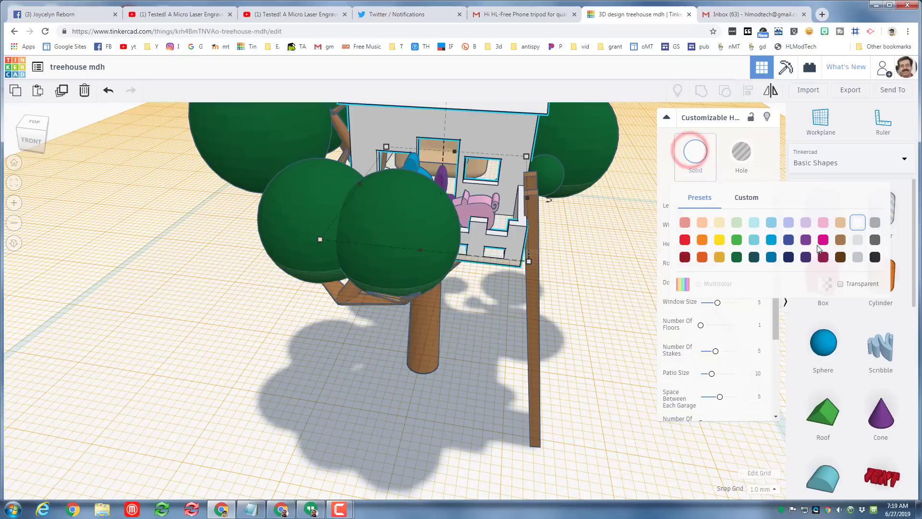
{"action": "left_click", "coordinate": [834, 283]}
- Shrink the couch inside the house to a narrower width and a depth of 7 mm
{"action": "right_click_drag", "start_coordinate": [459, 195], "coordinate": [468, 272]}
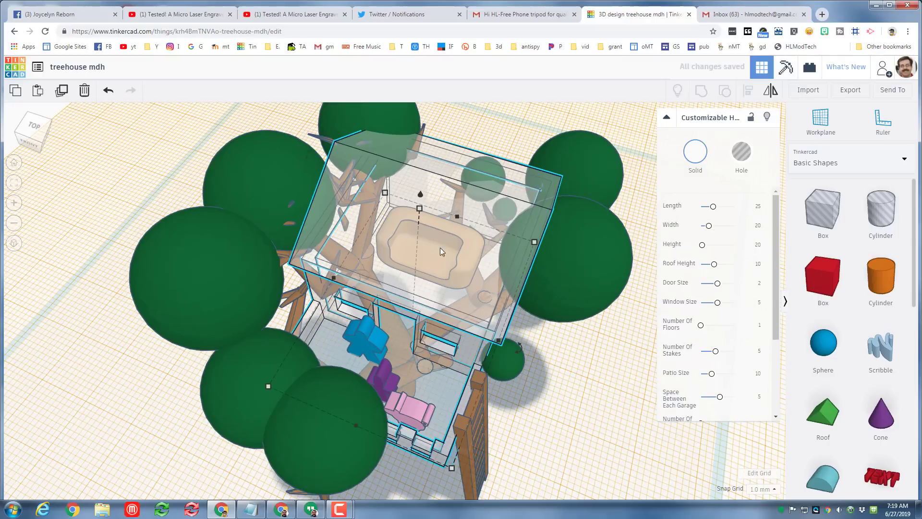
{"action": "mouse_move", "coordinate": [436, 256]}
{"action": "right_mouse_down"}
{"action": "mouse_move", "coordinate": [439, 292]}
{"action": "mouse_move", "coordinate": [442, 263]}
{"action": "right_mouse_up"}
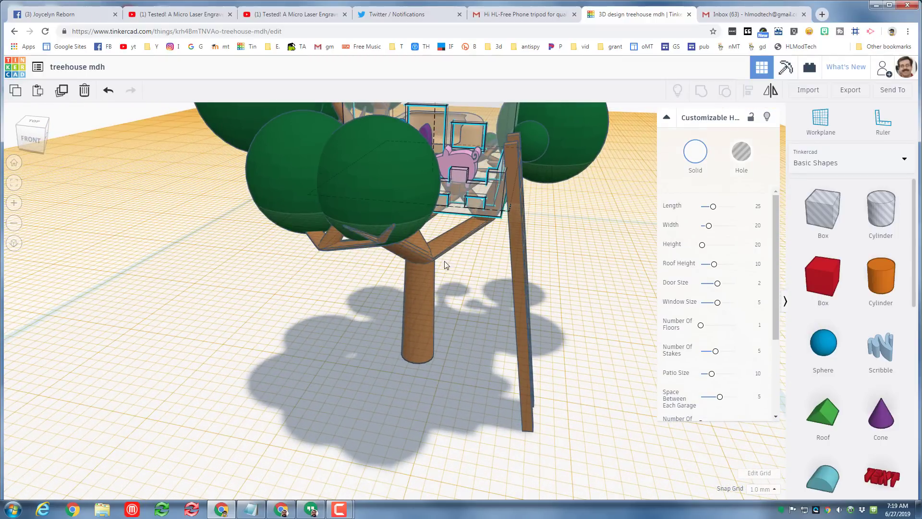
{"action": "left_click", "coordinate": [427, 120]}
{"action": "right_click_drag", "start_coordinate": [576, 194], "coordinate": [490, 274]}
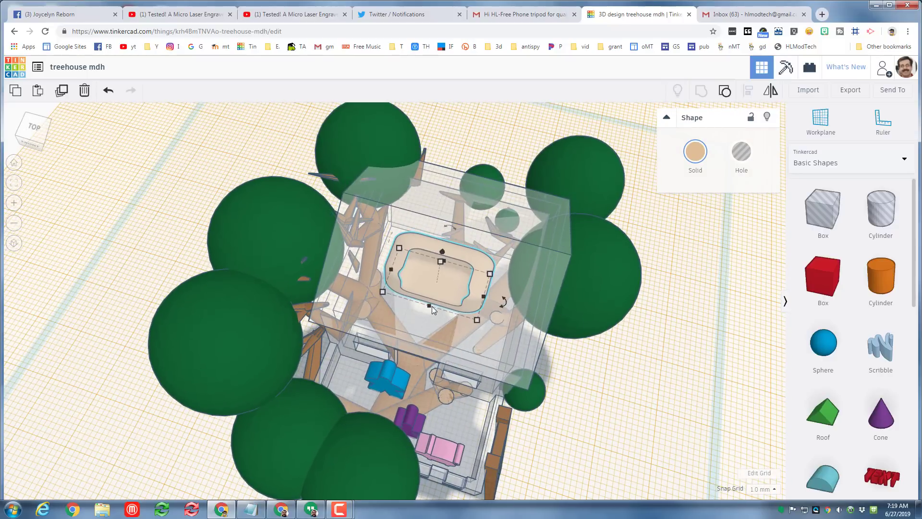
{"action": "mouse_move", "coordinate": [429, 306]}
{"action": "left_mouse_down"}
{"action": "mouse_move", "coordinate": [434, 293]}
{"action": "mouse_move", "coordinate": [482, 290]}
{"action": "mouse_move", "coordinate": [427, 293]}
{"action": "left_mouse_up"}
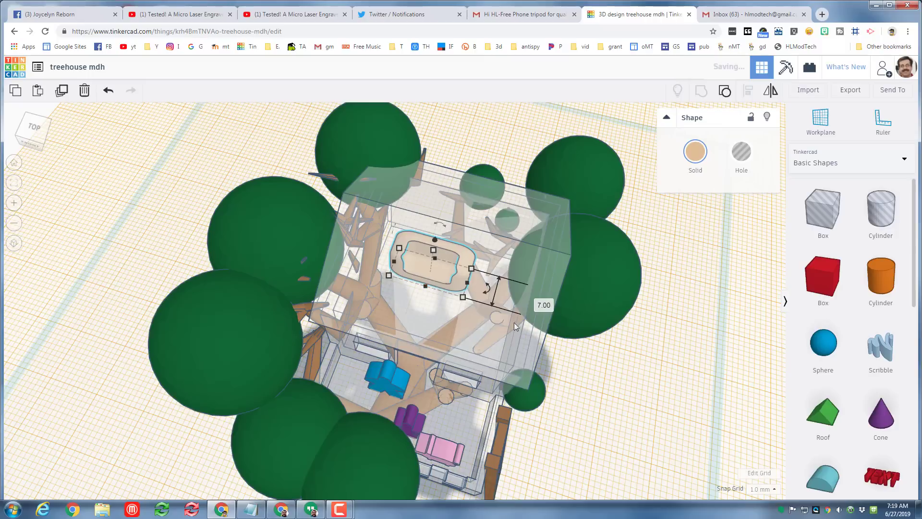
- Turn off the house's transparency so its walls and roof are solid again
{"action": "left_click", "coordinate": [548, 237]}
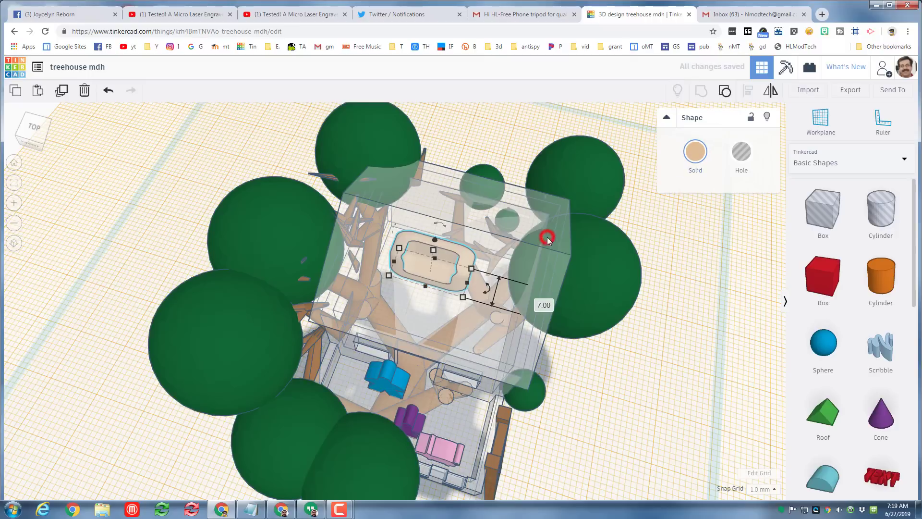
{"action": "left_click", "coordinate": [690, 163]}
{"action": "left_click", "coordinate": [840, 283]}
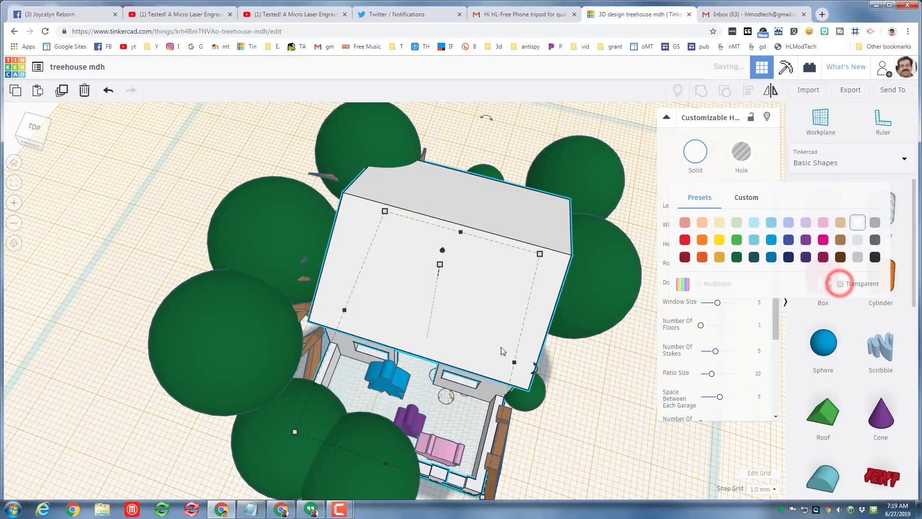
- Place a hole box at the front of the house and scale it down proportionally to 12 mm tall
{"action": "right_click_drag", "start_coordinate": [563, 403], "coordinate": [516, 352]}
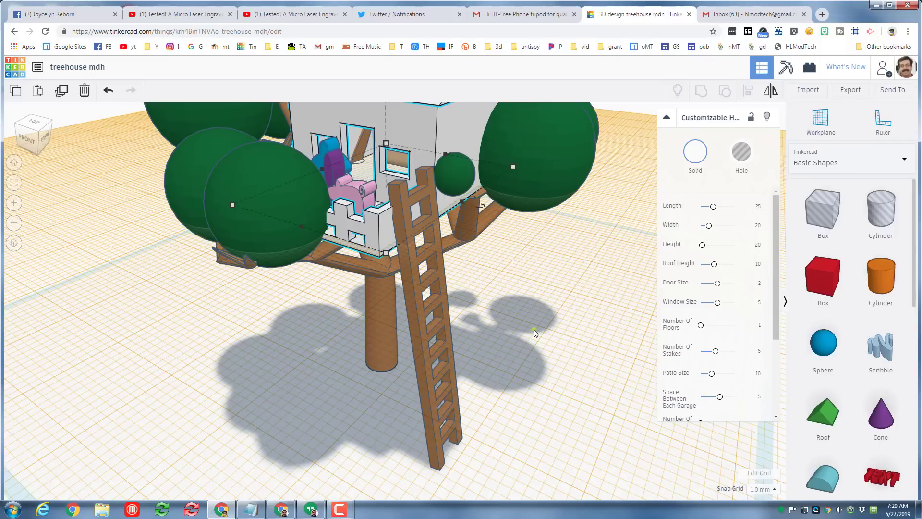
{"action": "right_click_drag", "start_coordinate": [534, 330], "coordinate": [549, 331]}
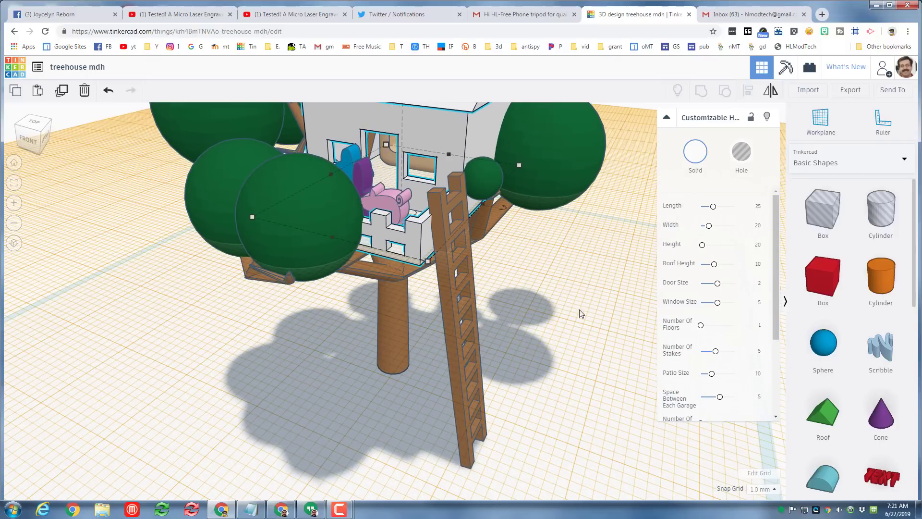
{"action": "left_click_drag", "start_coordinate": [694, 207], "coordinate": [405, 194]}
{"action": "left_click", "coordinate": [400, 200]}
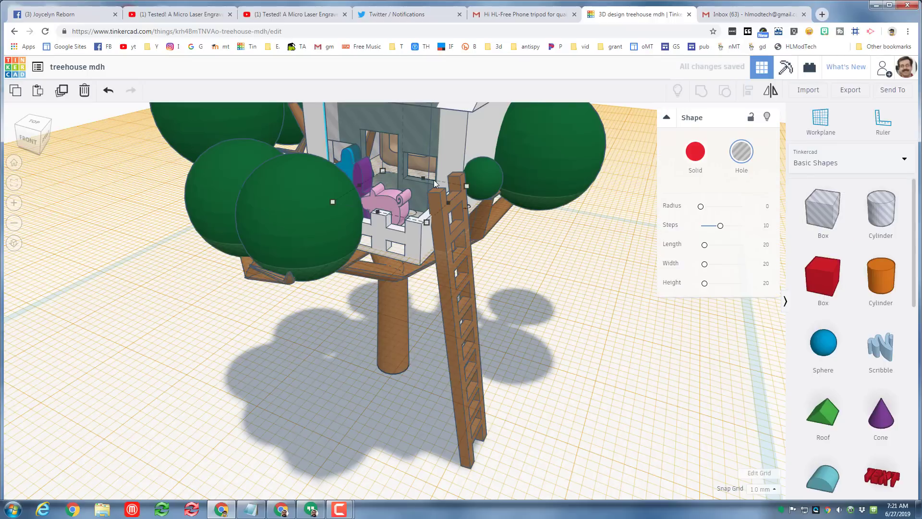
{"action": "scroll", "coordinate": [434, 179], "scroll_direction": "down", "scroll_amount": 3}
{"action": "mouse_move", "coordinate": [400, 153]}
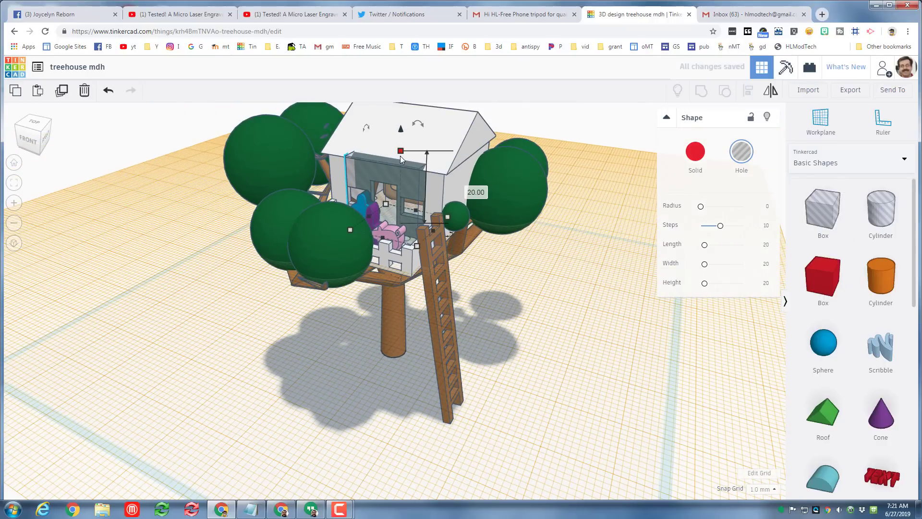
{"action": "left_click_drag", "start_coordinate": [402, 154], "coordinate": [406, 185]}
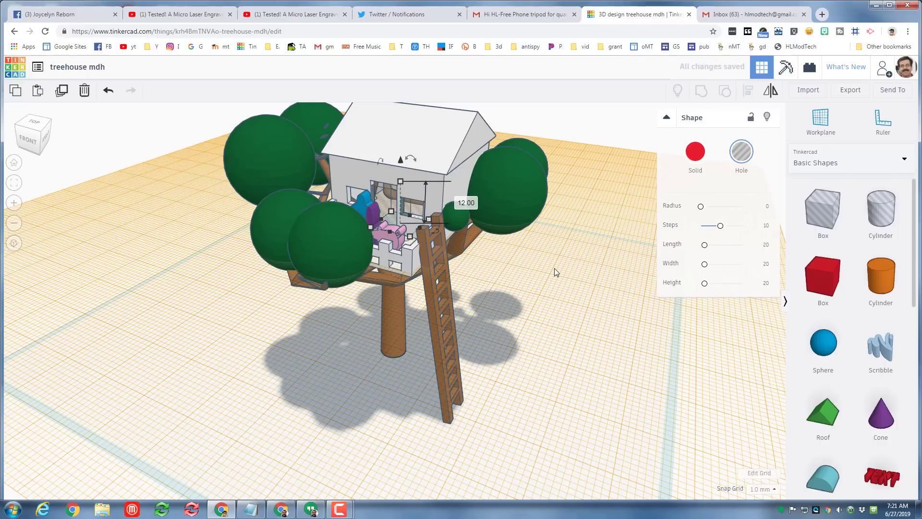
- Move the hole box backward through the house until it pierces the rear wall
{"action": "key", "text": "Up"}
{"action": "key", "text": "Up"}
{"action": "key", "text": "Up"}
{"action": "key", "text": "Up"}
{"action": "key", "text": "Up"}
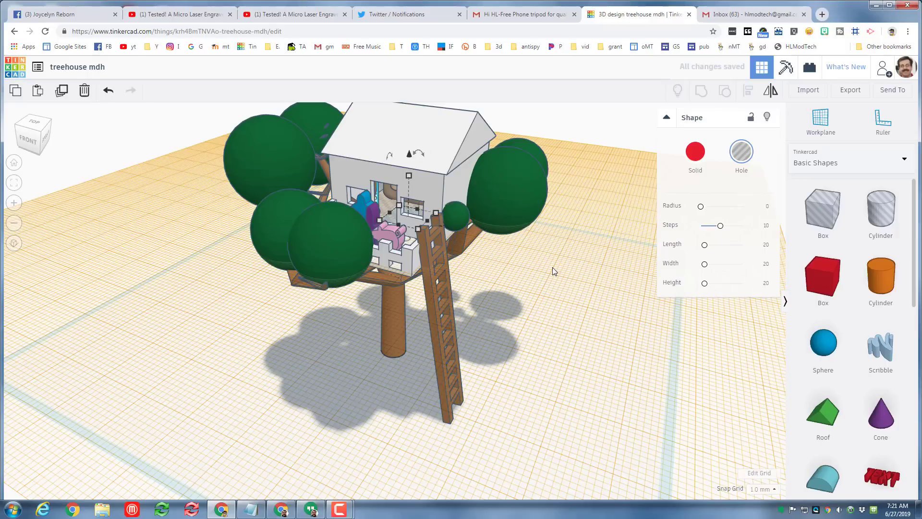
{"action": "key", "text": "Up"}
{"action": "key", "text": "Up"}
{"action": "key", "text": "Up"}
{"action": "key", "text": "Up"}
{"action": "key", "text": "Up"}
{"action": "key", "text": "Up"}
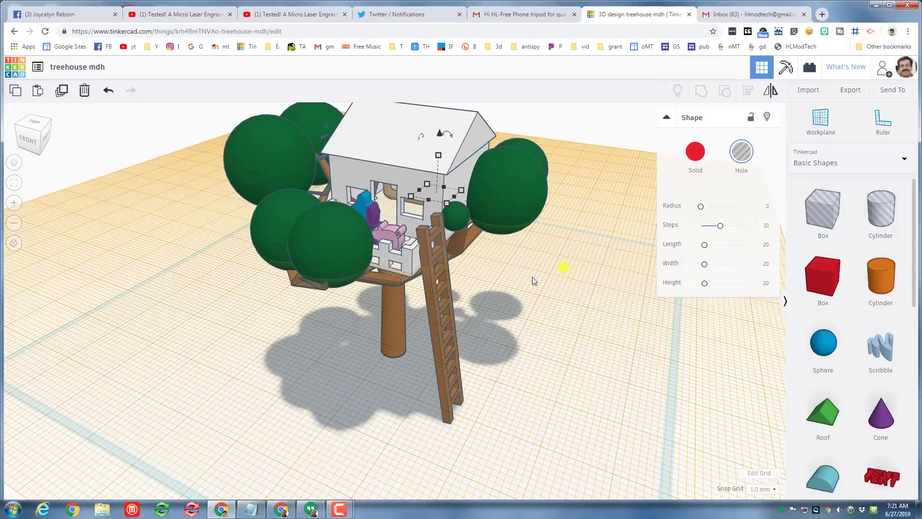
- Raise the hole box on the rear wall and shift it sideways toward the ladder side
{"action": "right_click_drag", "start_coordinate": [533, 276], "coordinate": [320, 273]}
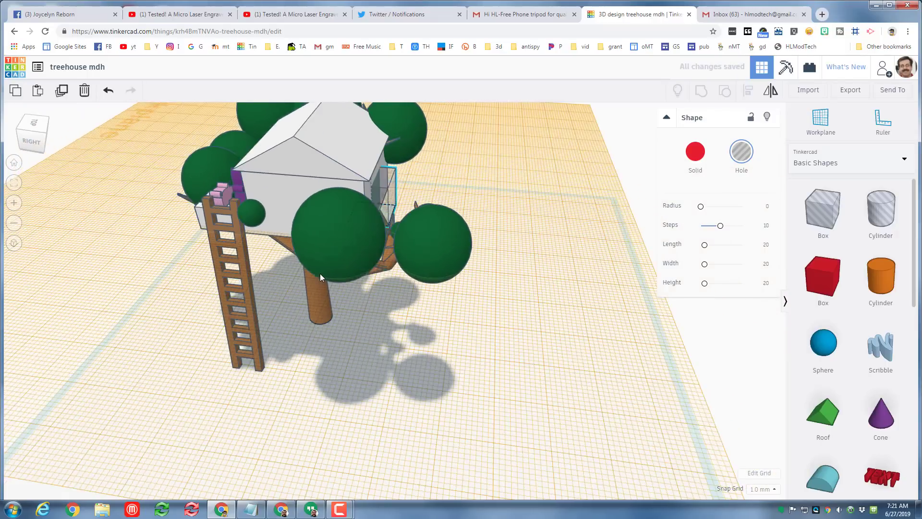
{"action": "mouse_move", "coordinate": [581, 249]}
{"action": "right_mouse_down"}
{"action": "mouse_move", "coordinate": [480, 255]}
{"action": "mouse_move", "coordinate": [460, 229]}
{"action": "right_mouse_up"}
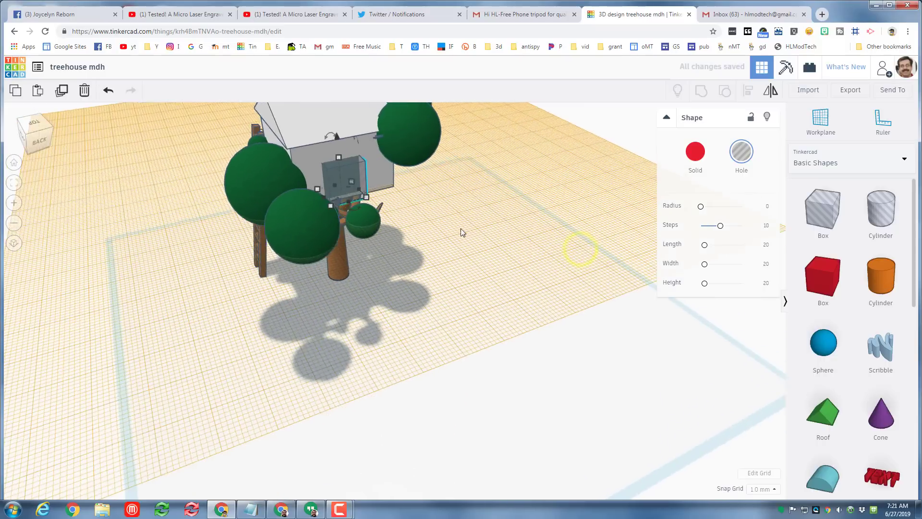
{"action": "key", "text": "ctrl+Up"}
{"action": "key", "text": "ctrl+Up"}
{"action": "key", "text": "ctrl+Up"}
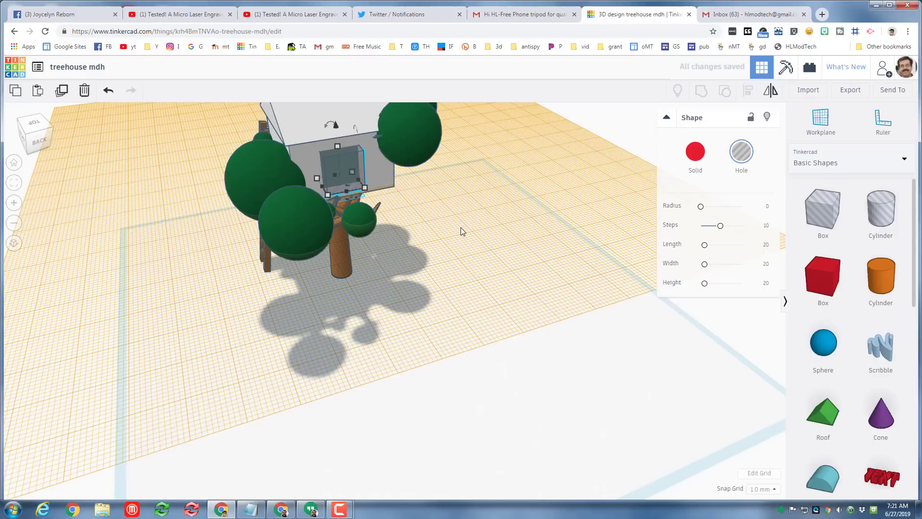
{"action": "key", "text": "Left"}
{"action": "key", "text": "Left"}
{"action": "key", "text": "Left"}
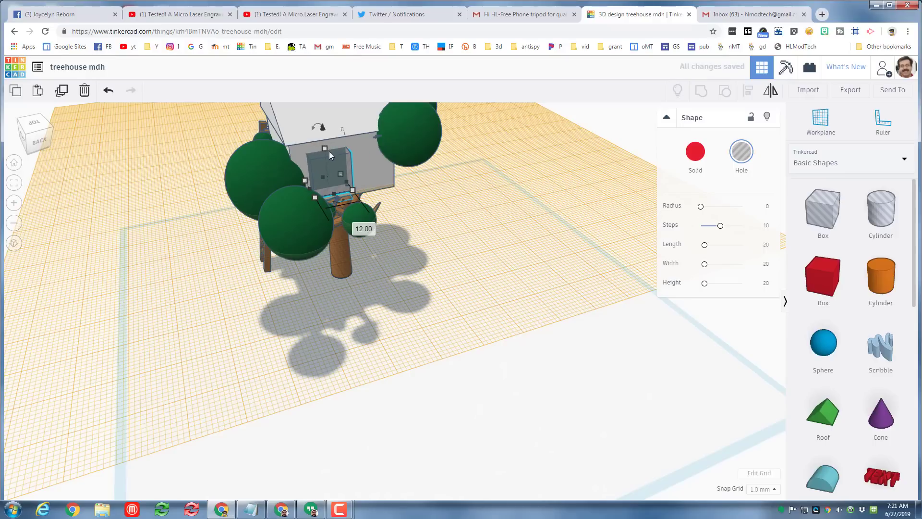
- Scale the hole box down proportionally to 9 mm tall and reposition it higher on the rear wall, nearer the ladder side
{"action": "left_click_drag", "start_coordinate": [325, 148], "coordinate": [325, 159]}
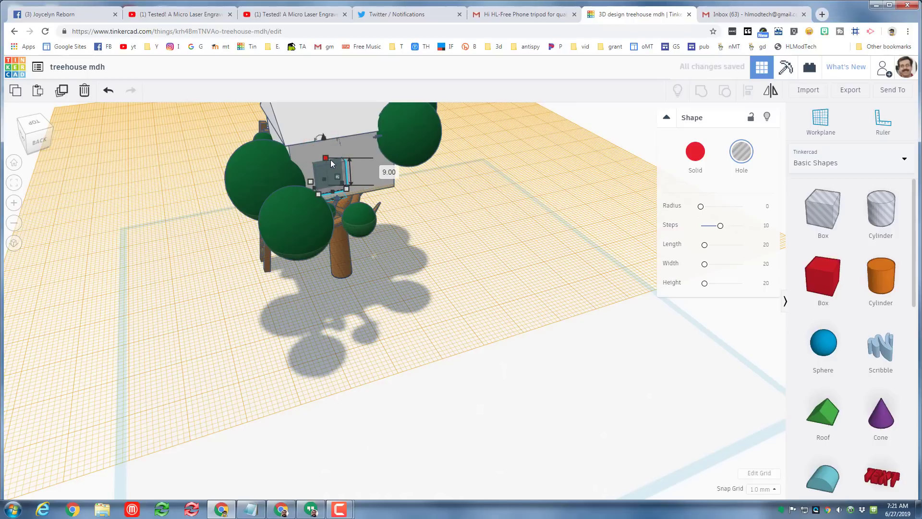
{"action": "key", "text": "ctrl+Up"}
{"action": "key", "text": "ctrl+Up"}
{"action": "key", "text": "ctrl+Up"}
{"action": "key", "text": "ctrl+Up"}
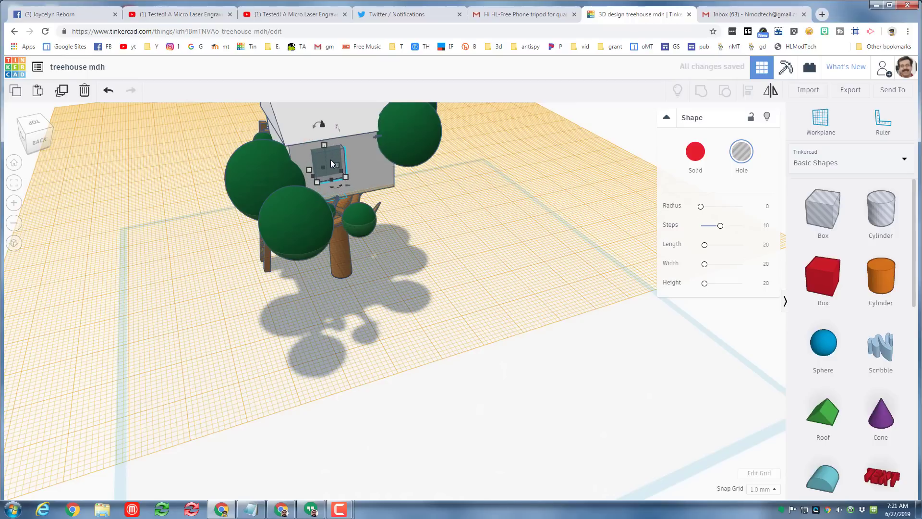
{"action": "key", "text": "Left"}
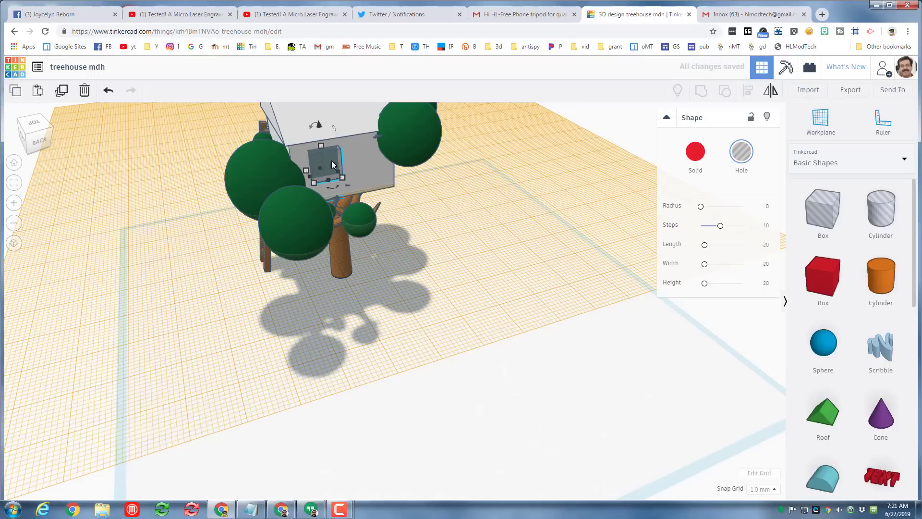
{"action": "key", "text": "Left"}
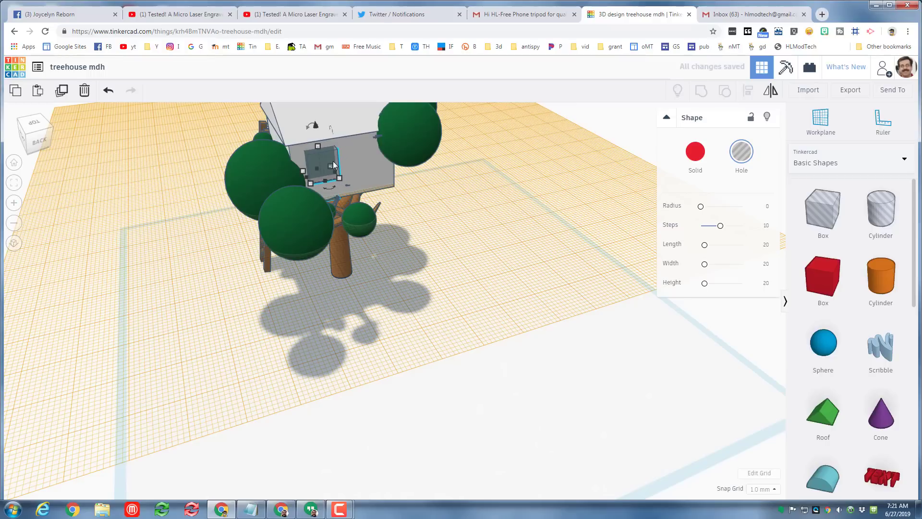
- Group the hole box with the house to cut a window opening through the rear wall
{"action": "left_click", "coordinate": [354, 163], "text": "shift"}
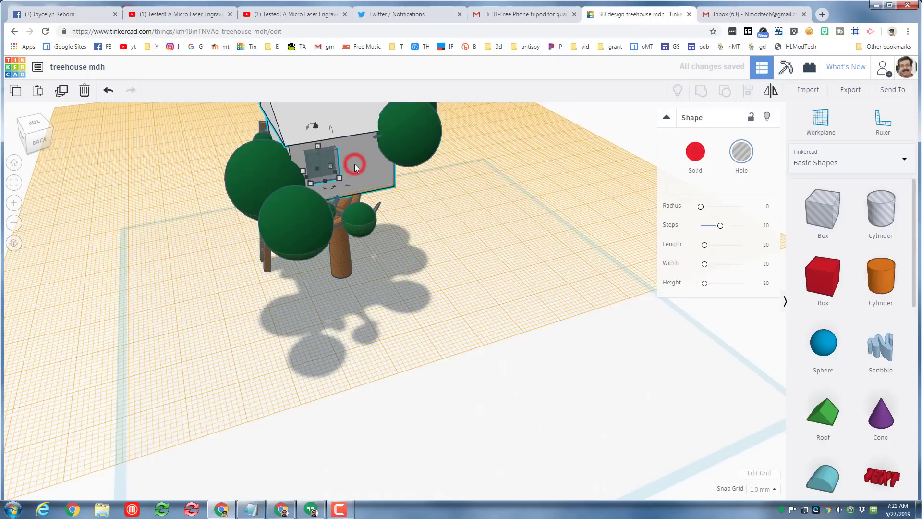
{"action": "left_click", "coordinate": [699, 92]}
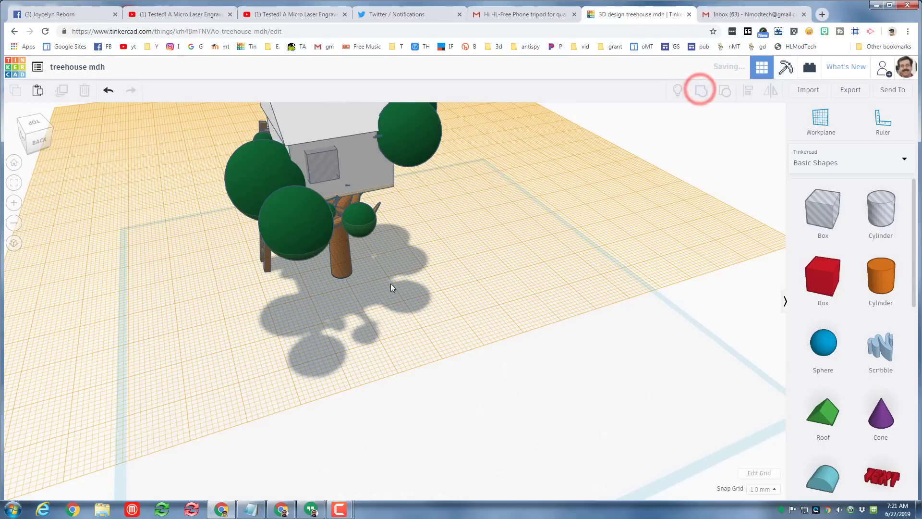
{"action": "right_click_drag", "start_coordinate": [288, 292], "coordinate": [247, 280]}
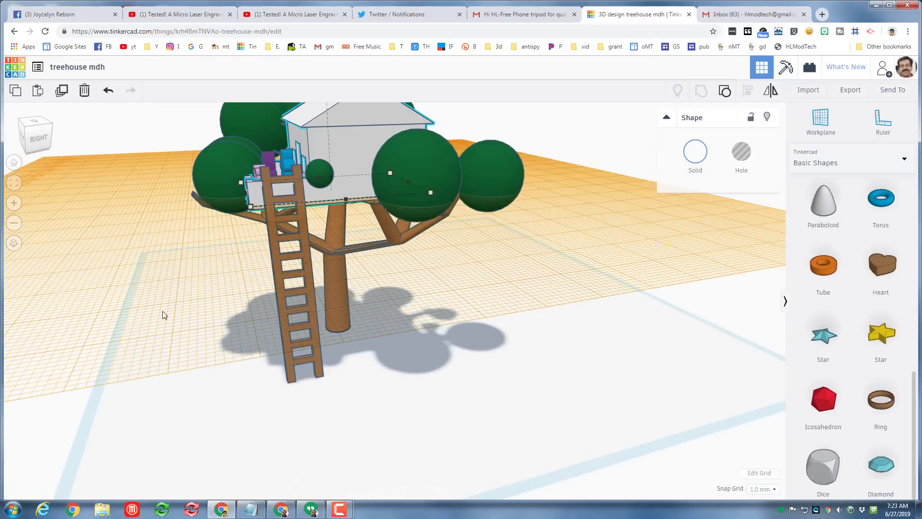
- Reset the workplane to the ground beneath the treehouse
{"action": "right_click_drag", "start_coordinate": [200, 324], "coordinate": [327, 332]}
{"action": "left_click", "coordinate": [409, 176]}
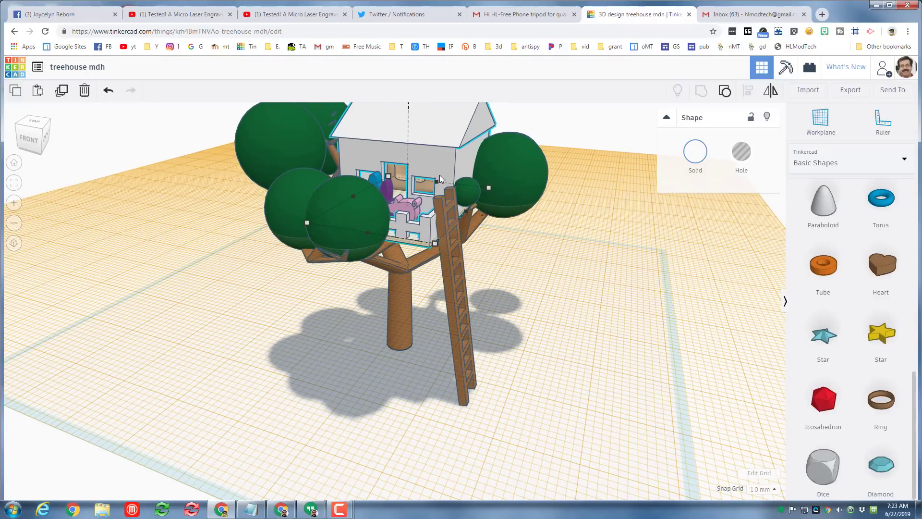
{"action": "right_click_drag", "start_coordinate": [439, 175], "coordinate": [455, 210]}
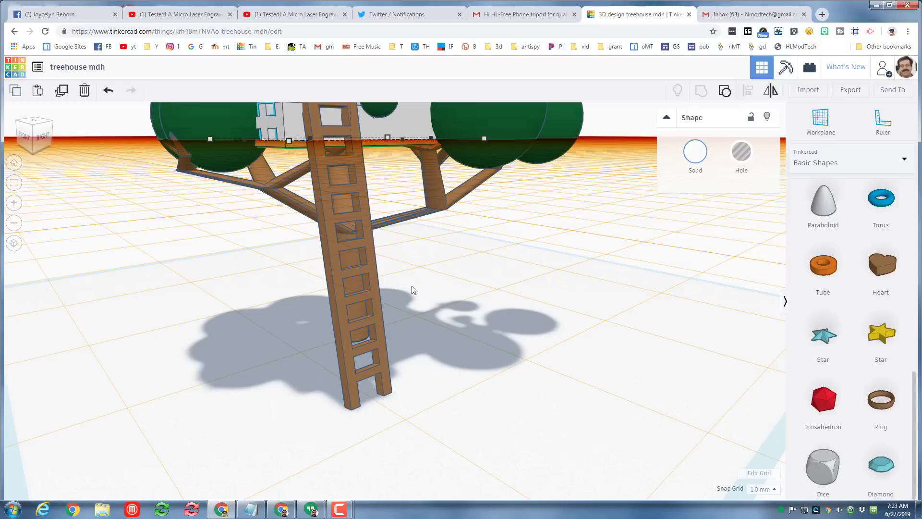
{"action": "left_click", "coordinate": [820, 118]}
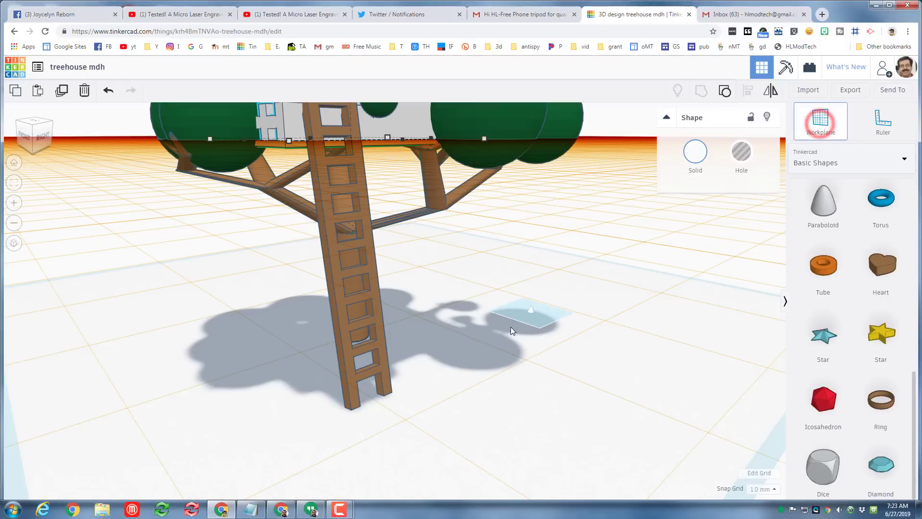
{"action": "left_click", "coordinate": [511, 327]}
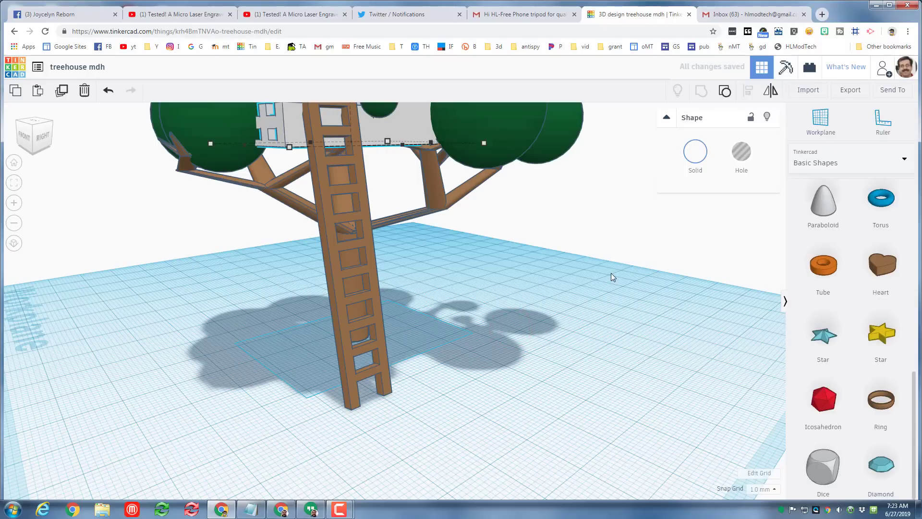
- Place a Twisted polygon from the full shape generator collection on the ground beside the ladder
{"action": "left_click", "coordinate": [834, 164]}
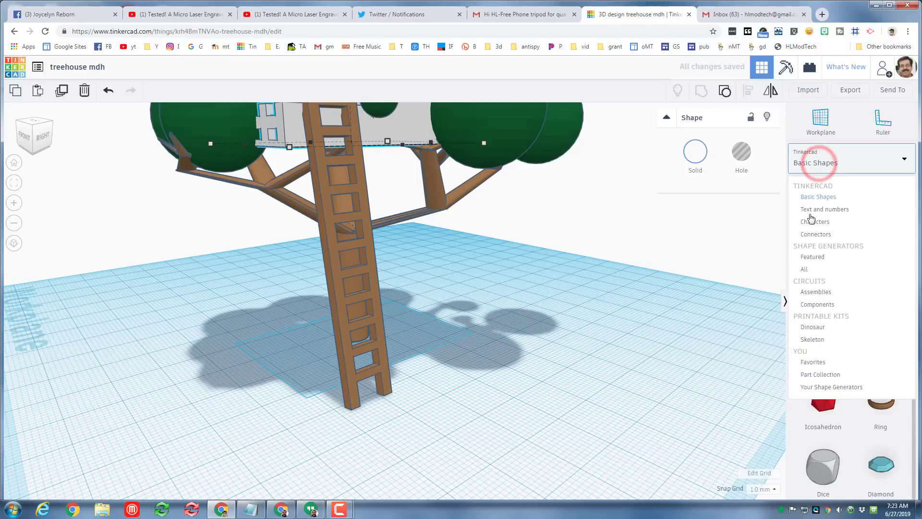
{"action": "left_click", "coordinate": [807, 264]}
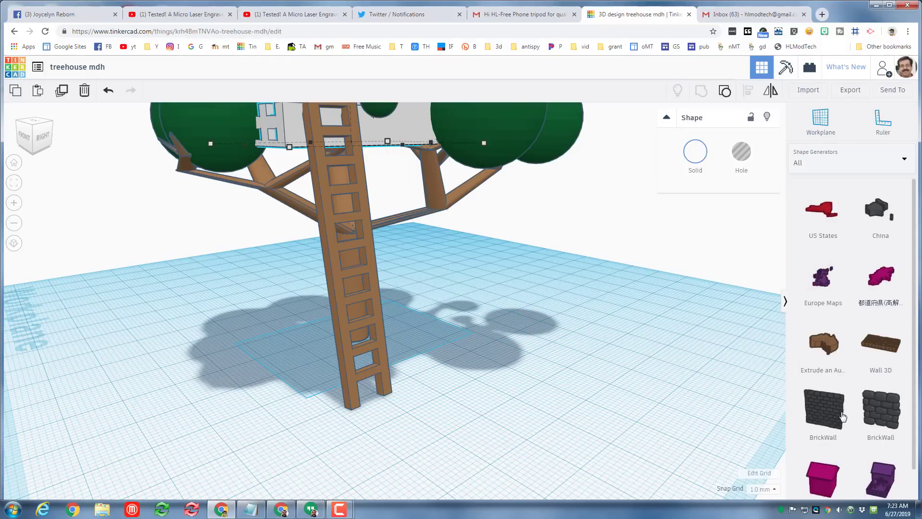
{"action": "scroll", "coordinate": [848, 397], "scroll_direction": "down", "scroll_amount": 2}
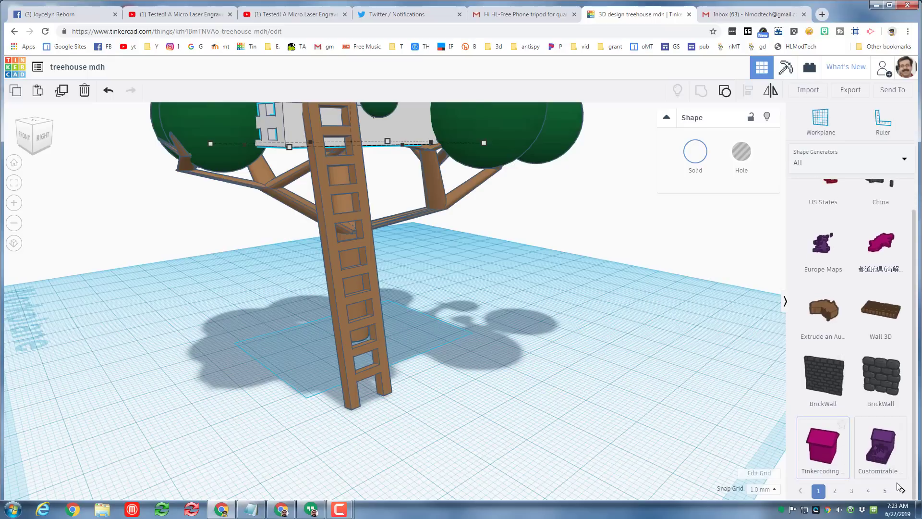
{"action": "left_click", "coordinate": [902, 491]}
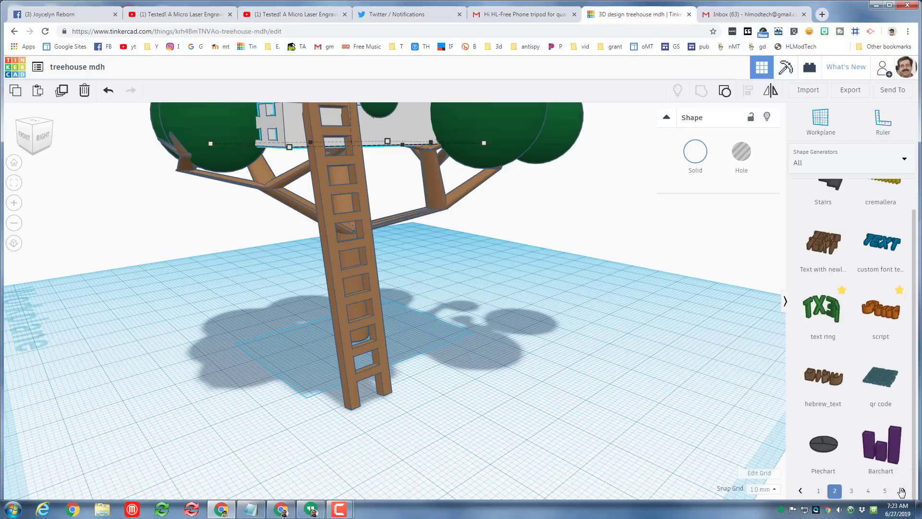
{"action": "left_click", "coordinate": [902, 491]}
{"action": "left_click", "coordinate": [902, 490]}
{"action": "left_click", "coordinate": [903, 491]}
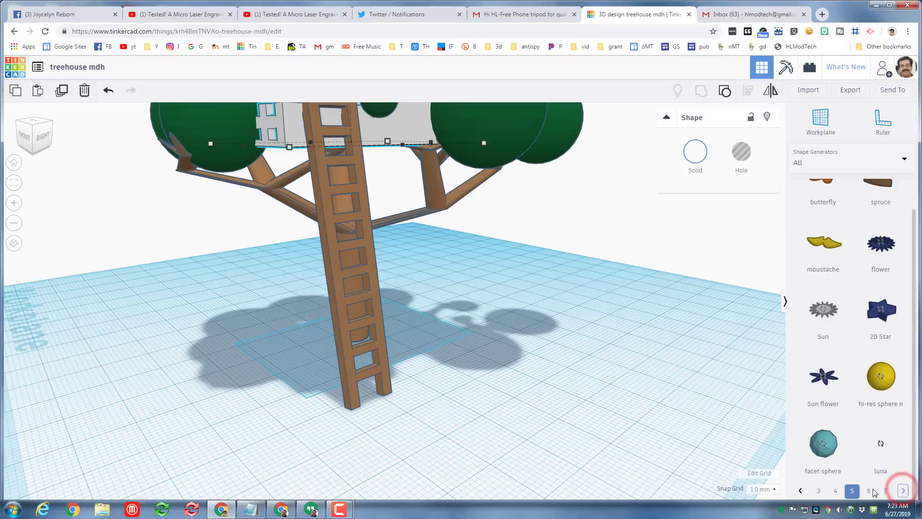
{"action": "left_click", "coordinate": [870, 490]}
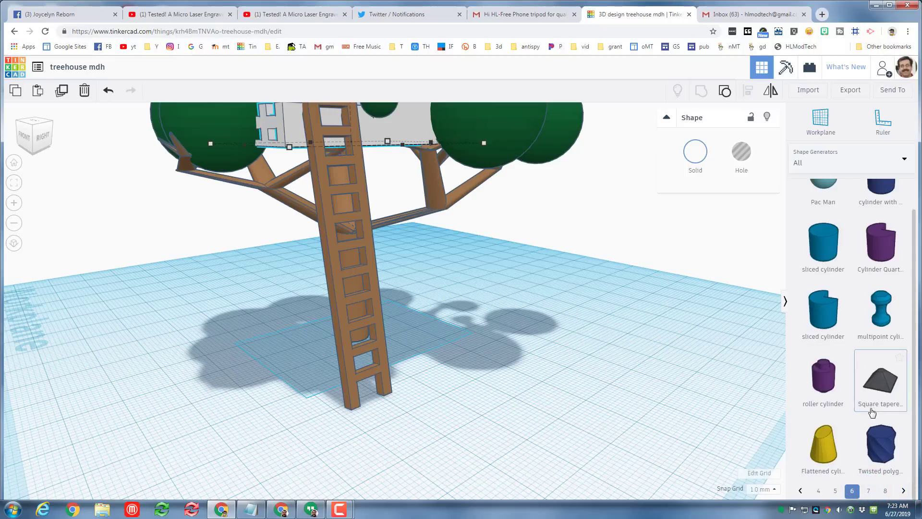
{"action": "left_click_drag", "start_coordinate": [881, 440], "coordinate": [500, 363]}
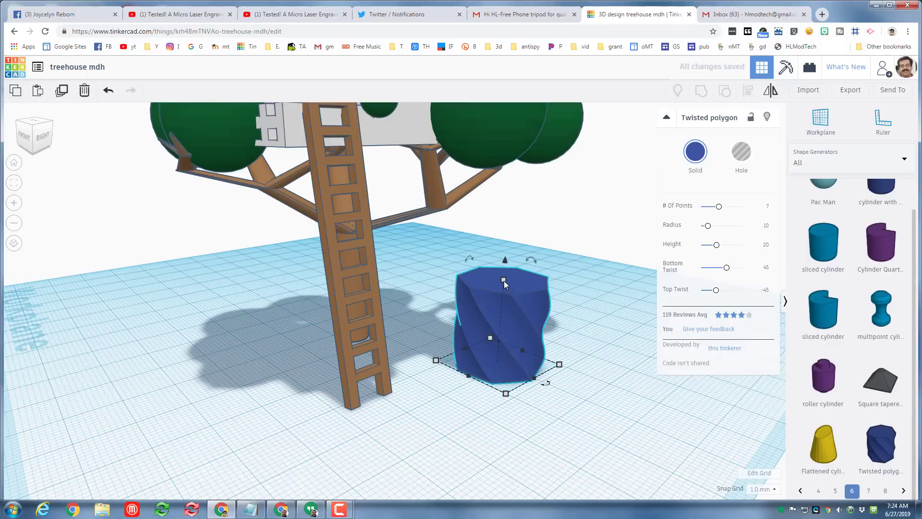
- Resize the twisted polygon into a thin rope 1.5 mm by 1.5 mm wide and 29 mm tall
{"action": "left_click_drag", "start_coordinate": [503, 280], "coordinate": [486, 263], "text": "shift"}
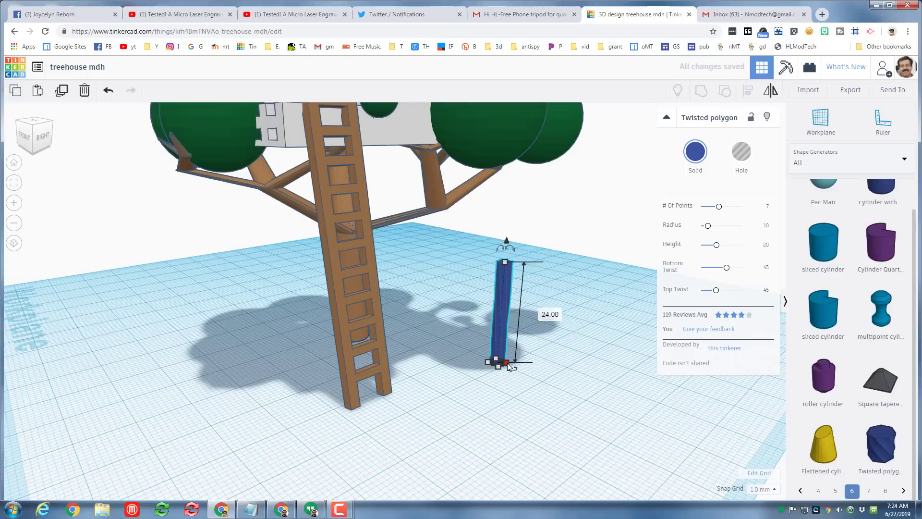
{"action": "mouse_move", "coordinate": [510, 366]}
{"action": "left_mouse_down"}
{"action": "mouse_move", "coordinate": [486, 360]}
{"action": "mouse_move", "coordinate": [493, 363]}
{"action": "left_mouse_up"}
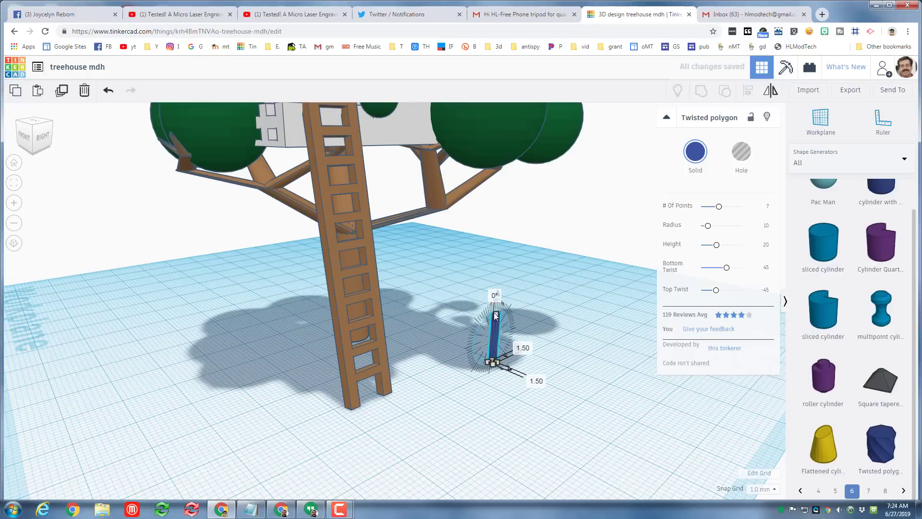
{"action": "left_click_drag", "start_coordinate": [496, 315], "coordinate": [501, 239]}
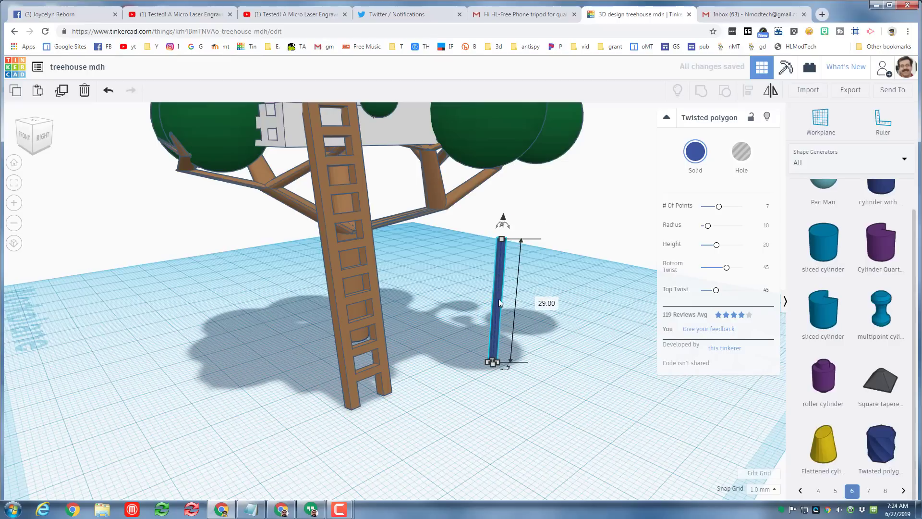
- Move the rope sideways and back from beside the ladder and raise it until it hangs from the side branch
{"action": "key", "text": "Left"}
{"action": "key", "text": "Left"}
{"action": "key", "text": "Left"}
{"action": "key", "text": "Left"}
{"action": "key", "text": "Left"}
{"action": "key", "text": "Left"}
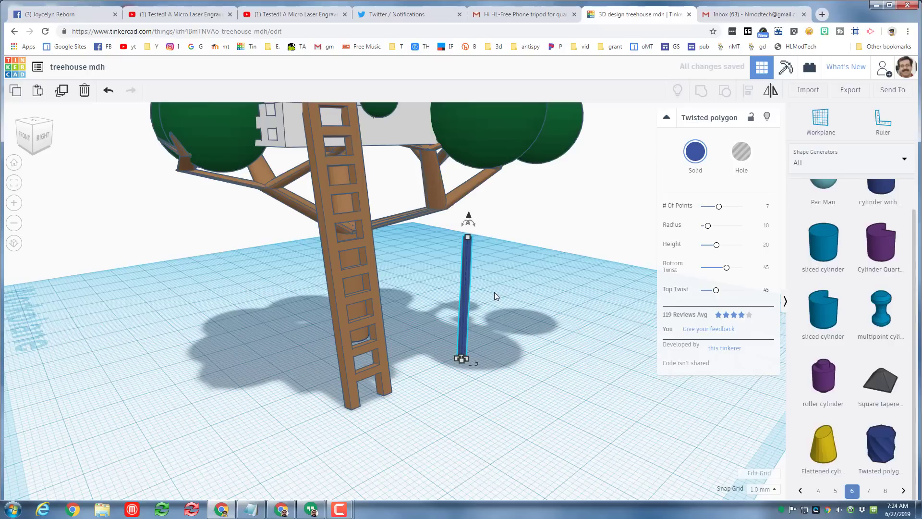
{"action": "key", "text": "Up"}
{"action": "key", "text": "Up"}
{"action": "key", "text": "Up"}
{"action": "key", "text": "Up"}
{"action": "key", "text": "Up"}
{"action": "key", "text": "Up"}
{"action": "key", "text": "Up"}
{"action": "key", "text": "Up"}
{"action": "key", "text": "Up"}
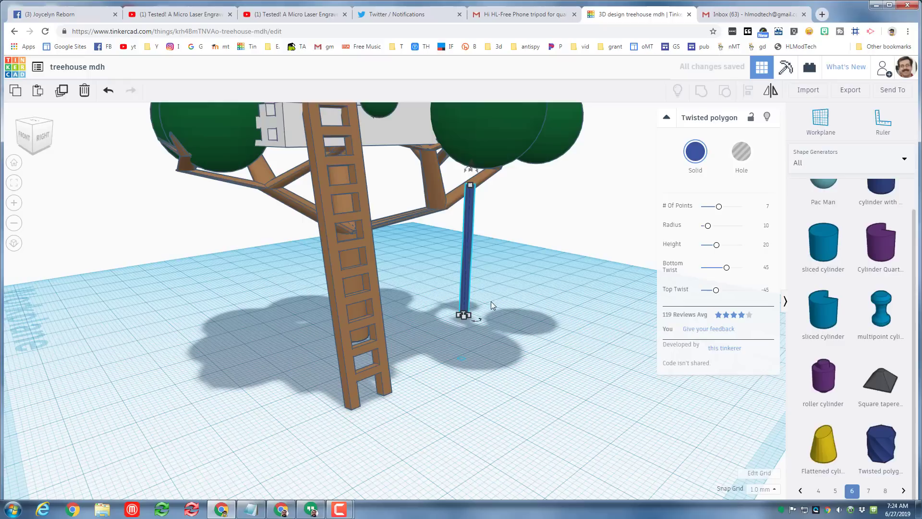
{"action": "key", "text": "Up"}
{"action": "key", "text": "Up"}
{"action": "key", "text": "Up"}
{"action": "key", "text": "Up"}
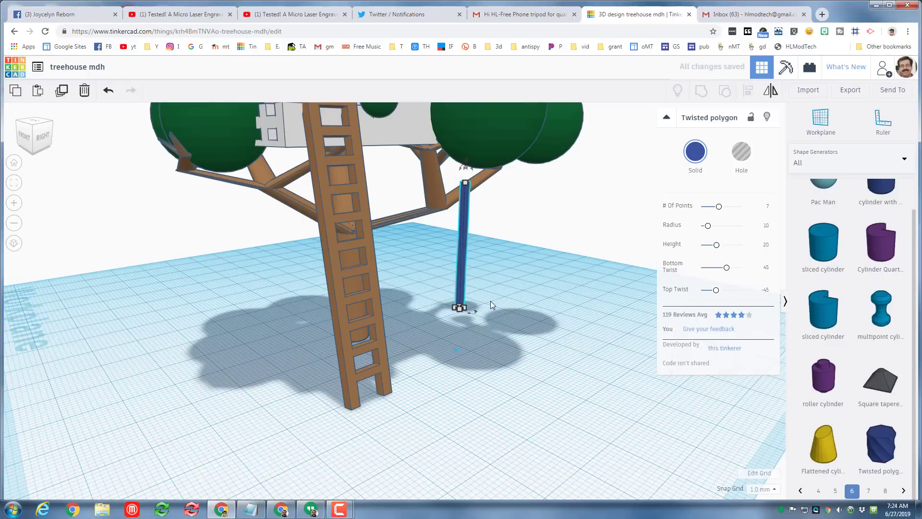
- Shorten the rope to 24 mm so its upper end meets the underside of the branch
{"action": "right_click_drag", "start_coordinate": [512, 312], "coordinate": [279, 318]}
{"action": "right_click_drag", "start_coordinate": [294, 348], "coordinate": [400, 315]}
{"action": "left_click_drag", "start_coordinate": [352, 196], "coordinate": [356, 224]}
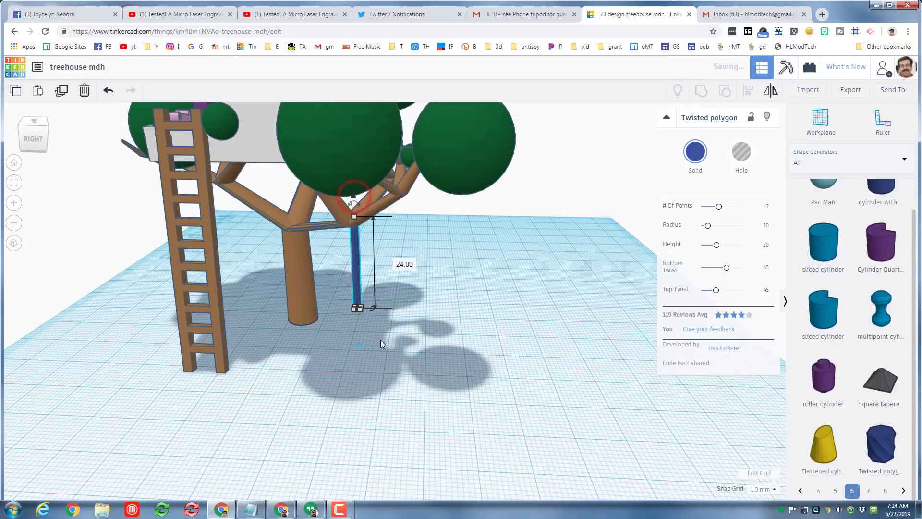
{"action": "right_click_drag", "start_coordinate": [388, 354], "coordinate": [492, 335]}
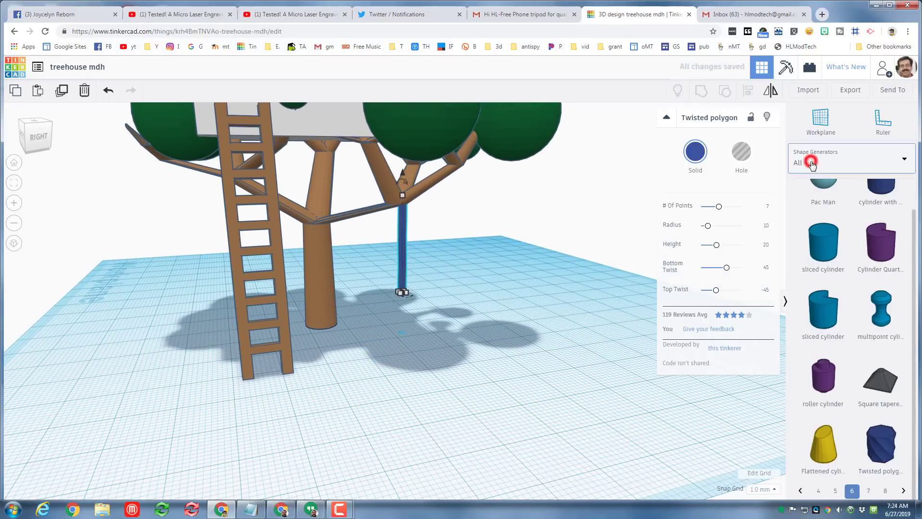
- Place a Tube from the Basic Shapes on the ground near the hanging rope
{"action": "left_click", "coordinate": [809, 160]}
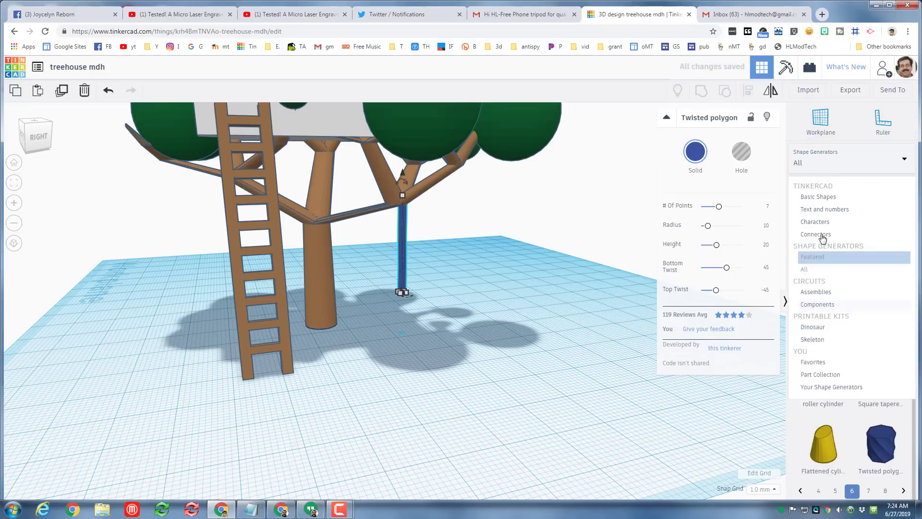
{"action": "left_click", "coordinate": [829, 197]}
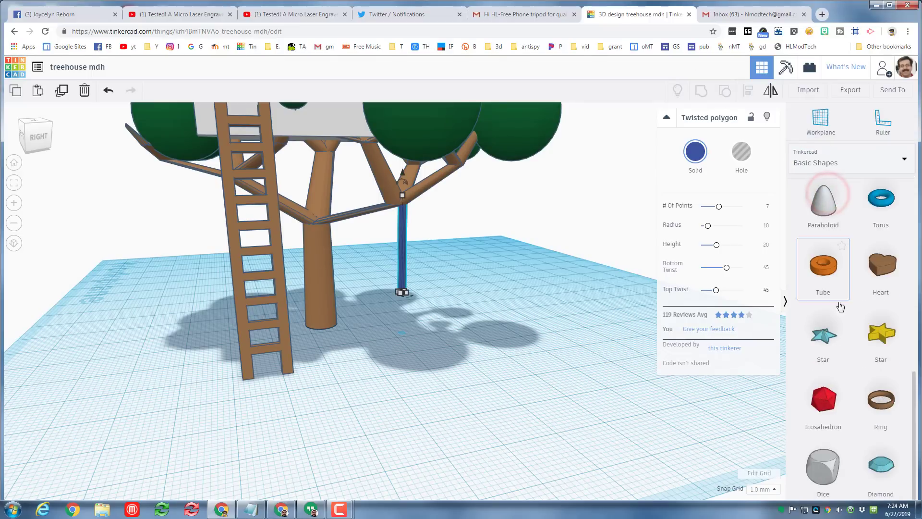
{"action": "left_click_drag", "start_coordinate": [827, 265], "coordinate": [452, 365]}
{"action": "left_click", "coordinate": [459, 363]}
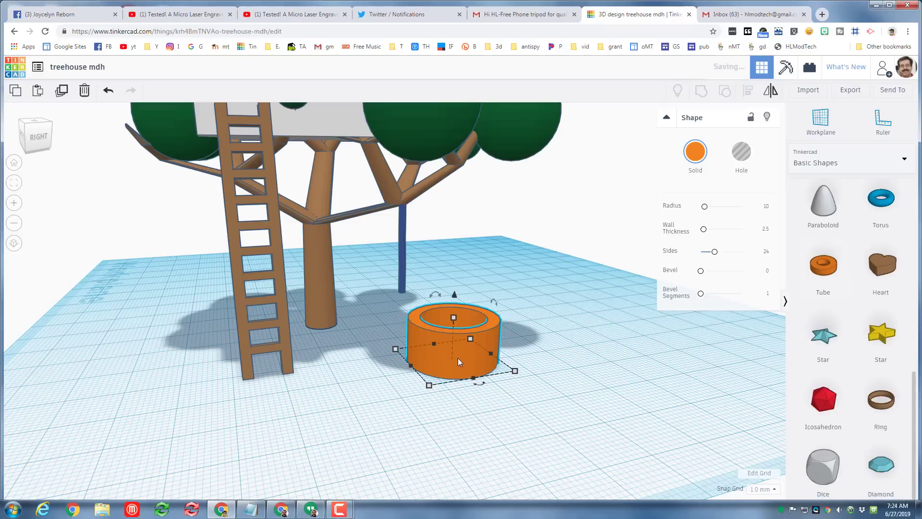
- Shrink the tube to a flatter ring with an 8.71 mm radius and set its bevel to 1.5
{"action": "left_click_drag", "start_coordinate": [454, 318], "coordinate": [452, 343]}
{"action": "left_click_drag", "start_coordinate": [701, 271], "coordinate": [704, 271]}
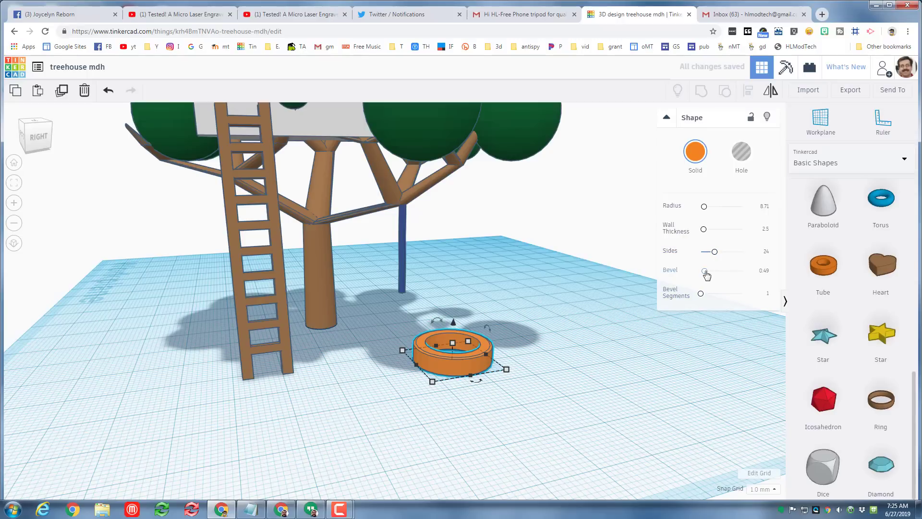
{"action": "left_click", "coordinate": [764, 272]}
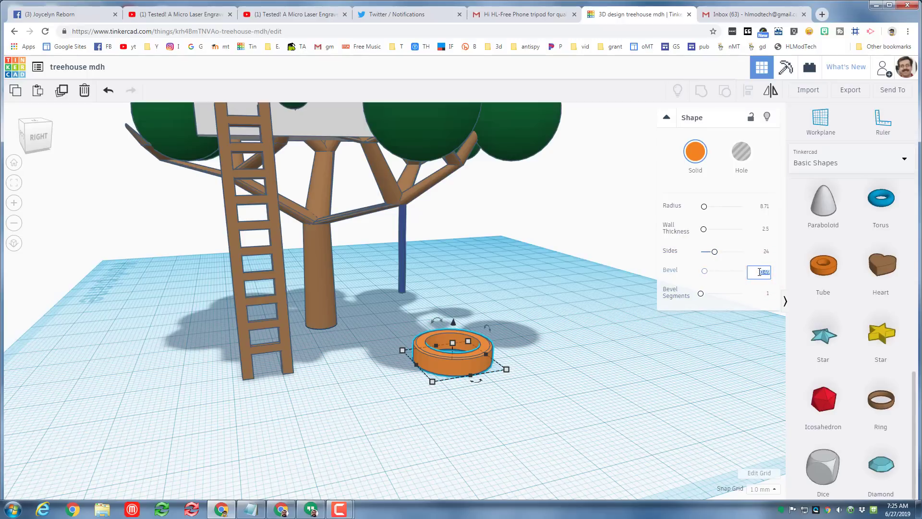
{"action": "key", "text": "Return"}
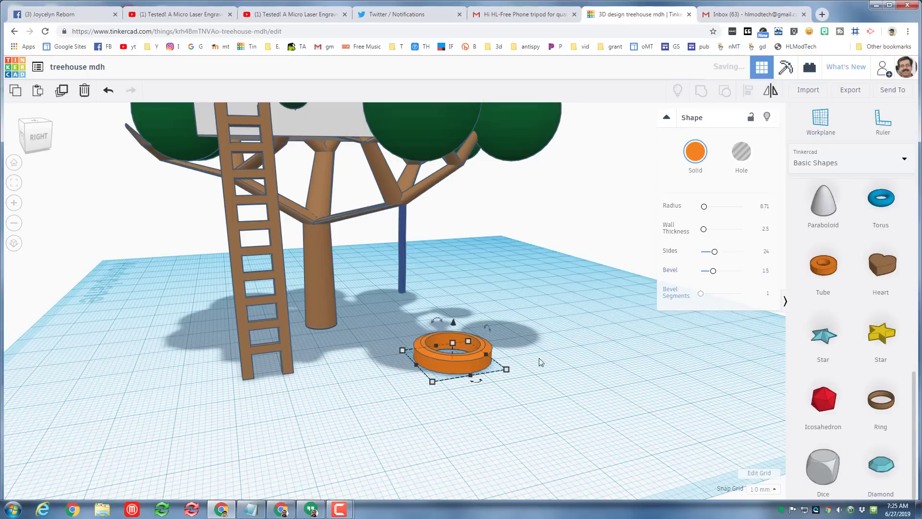
- Colour the tube with the black preset so it looks like a tire
{"action": "left_click", "coordinate": [689, 154]}
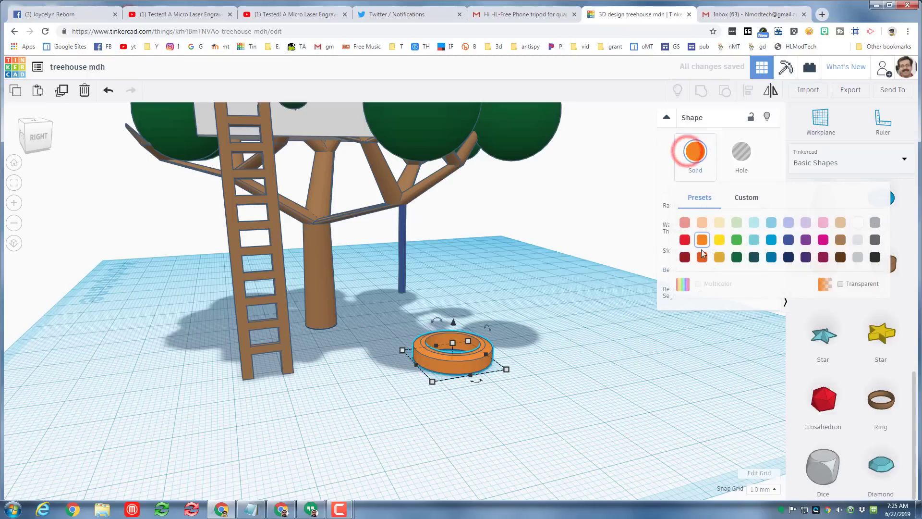
{"action": "left_click", "coordinate": [873, 257]}
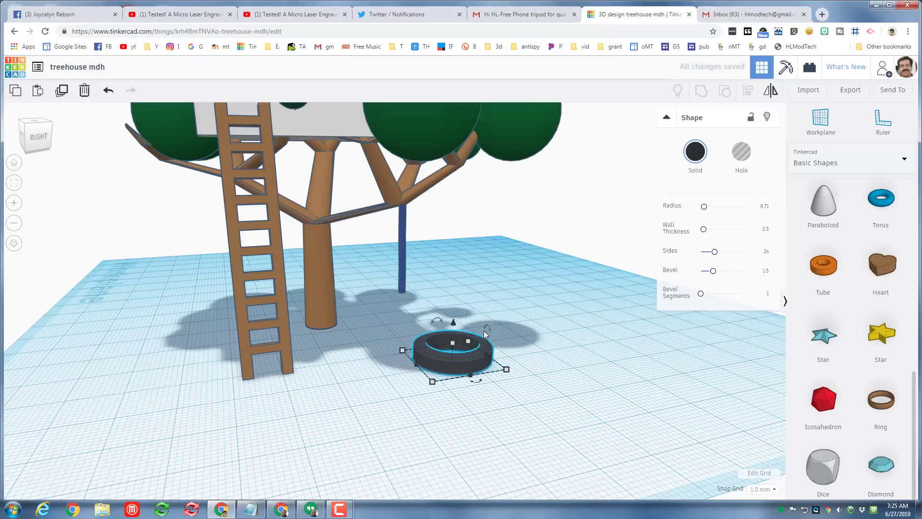
{"action": "left_click", "coordinate": [27, 125]}
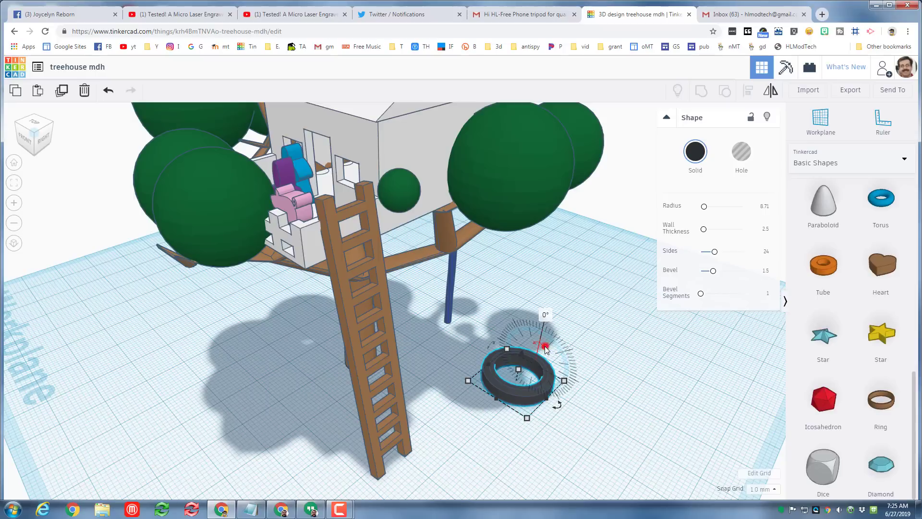
- Rotate the tire 90° so it stands upright and move it onto the lower end of the hanging rope
{"action": "left_click_drag", "start_coordinate": [545, 347], "coordinate": [550, 369]}
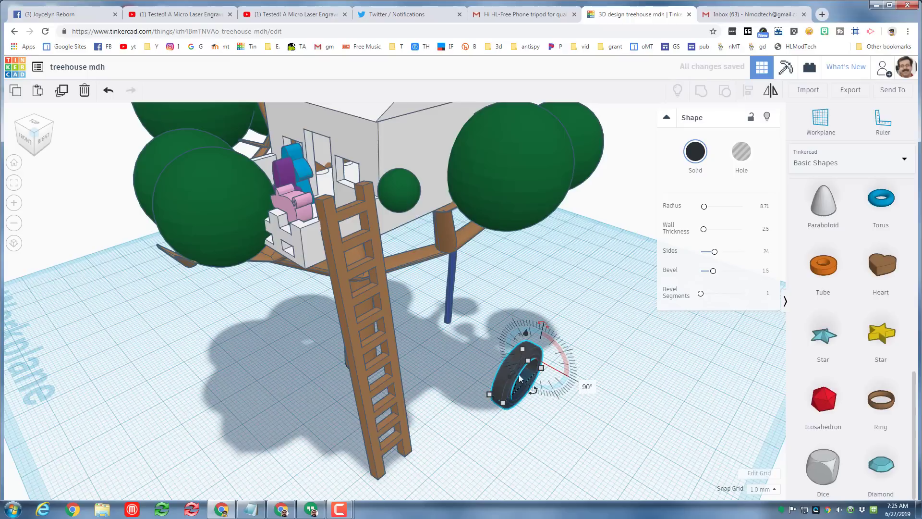
{"action": "right_click_drag", "start_coordinate": [546, 374], "coordinate": [434, 345]}
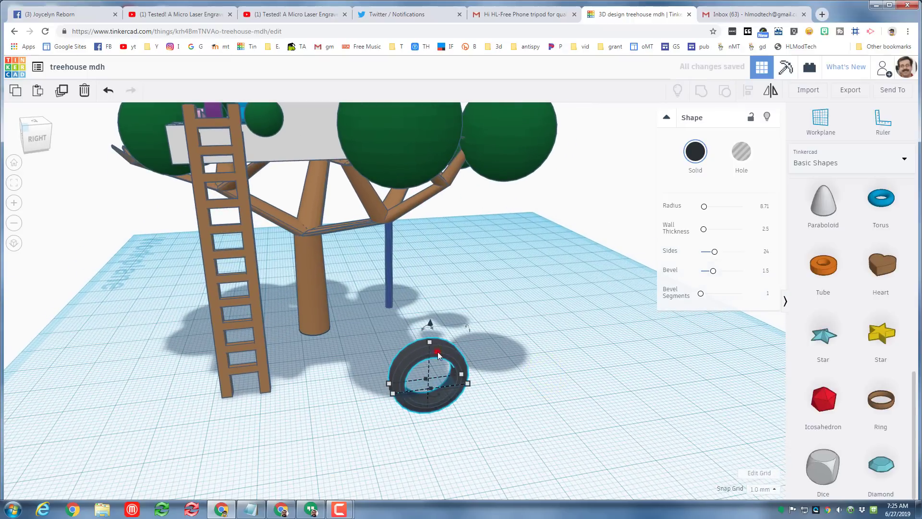
{"action": "left_click_drag", "start_coordinate": [437, 355], "coordinate": [385, 261]}
- Shrink the rope proportionally and raise it so its upper end meets the branch above the tire
{"action": "left_click", "coordinate": [389, 288]}
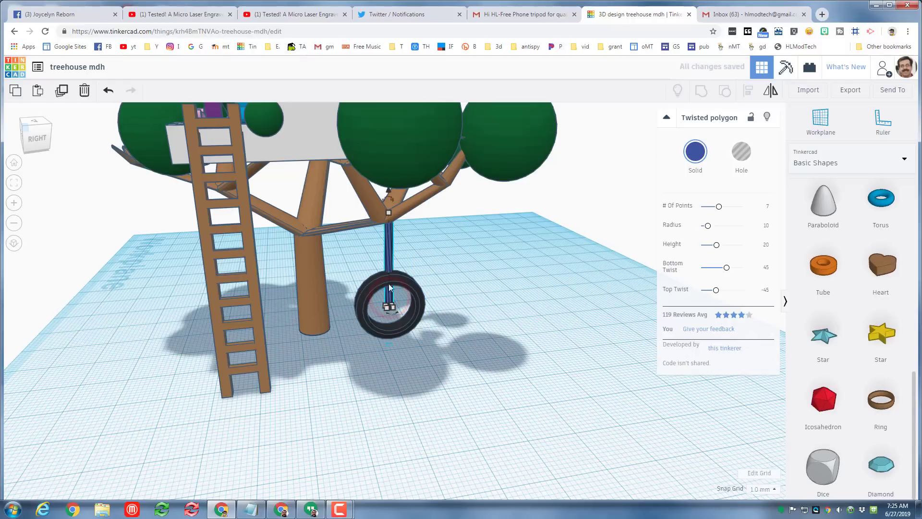
{"action": "left_click_drag", "start_coordinate": [388, 215], "coordinate": [385, 247]}
{"action": "key", "text": "ctrl+Up"}
{"action": "key", "text": "ctrl+Up"}
{"action": "key", "text": "ctrl+Up"}
{"action": "key", "text": "ctrl+Up"}
{"action": "key", "text": "ctrl+Up"}
{"action": "key", "text": "ctrl+Up"}
{"action": "key", "text": "ctrl+Up"}
{"action": "key", "text": "ctrl+Up"}
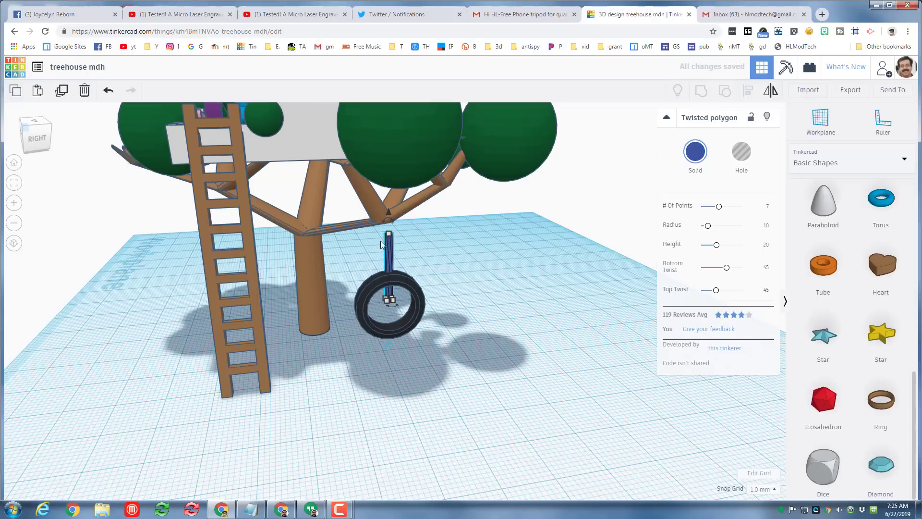
{"action": "right_click_drag", "start_coordinate": [463, 262], "coordinate": [367, 282]}
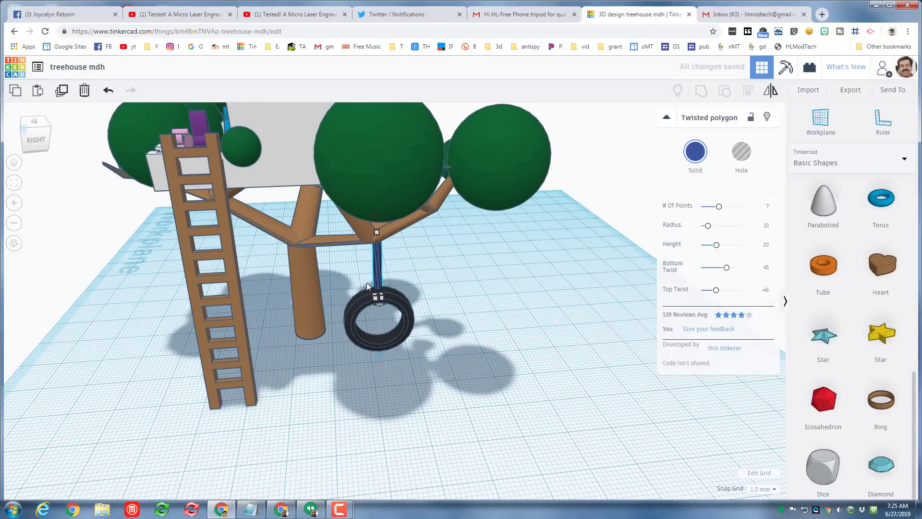
- Scale the tire down proportionally to a height of 12 mm and raise it to the rope's lower end
{"action": "left_click", "coordinate": [353, 304]}
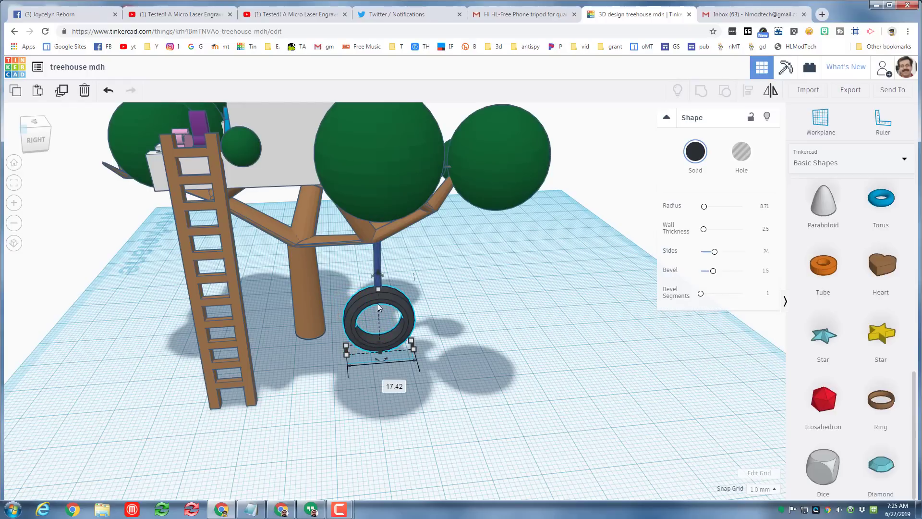
{"action": "left_click_drag", "start_coordinate": [379, 291], "coordinate": [379, 313], "text": "shift"}
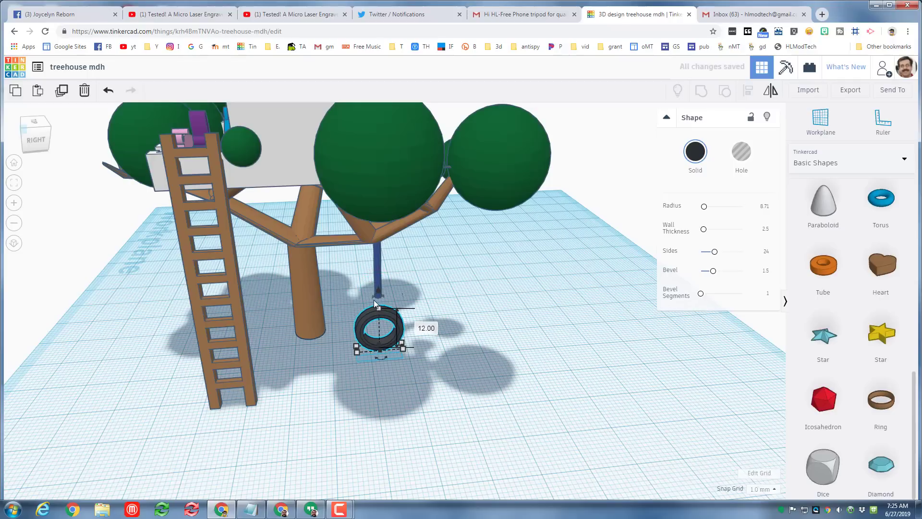
{"action": "key", "text": "ctrl+Up"}
{"action": "key", "text": "ctrl+Up"}
{"action": "key", "text": "ctrl+Up"}
{"action": "key", "text": "ctrl+Up"}
{"action": "key", "text": "ctrl+Up"}
{"action": "right_click_drag", "start_coordinate": [356, 338], "coordinate": [488, 330]}
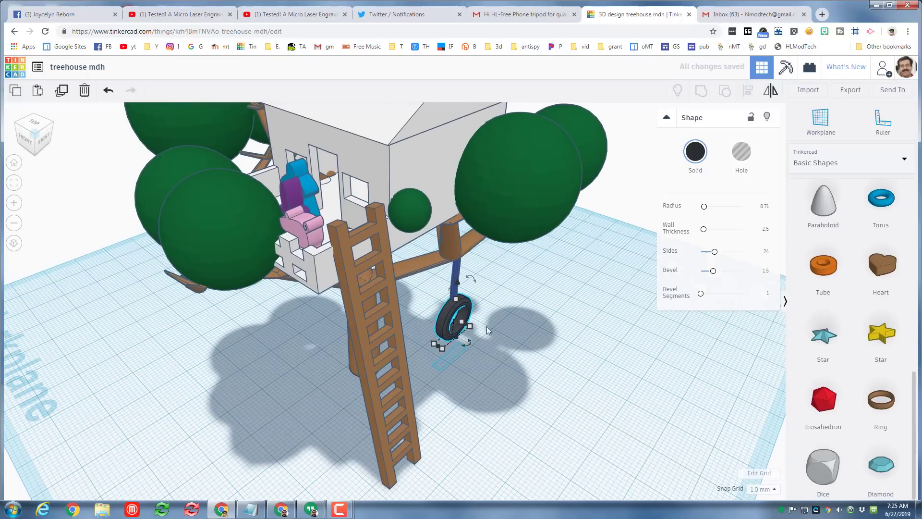
- Select the rope and tire together and align their centres along both horizontal directions
{"action": "left_click", "coordinate": [464, 307], "text": "shift"}
{"action": "left_click_drag", "start_coordinate": [432, 287], "coordinate": [470, 316]}
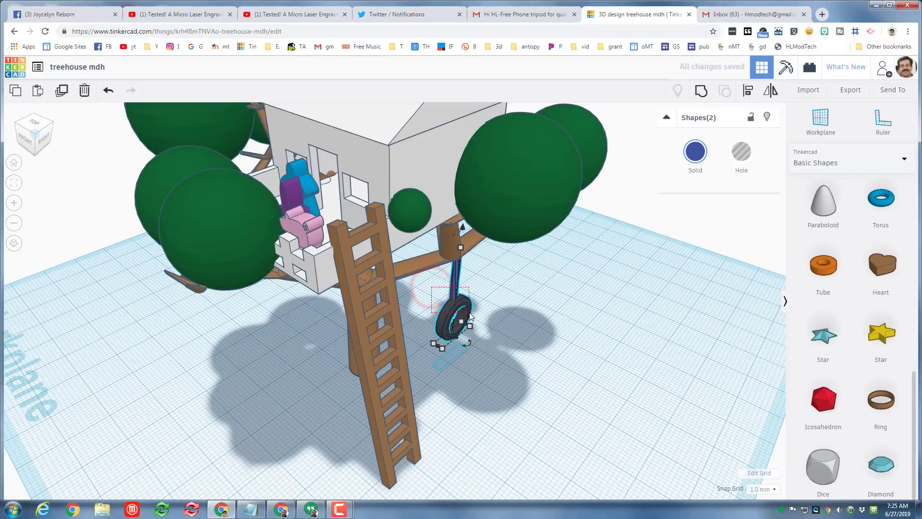
{"action": "left_click", "coordinate": [749, 91]}
{"action": "left_click", "coordinate": [428, 354]}
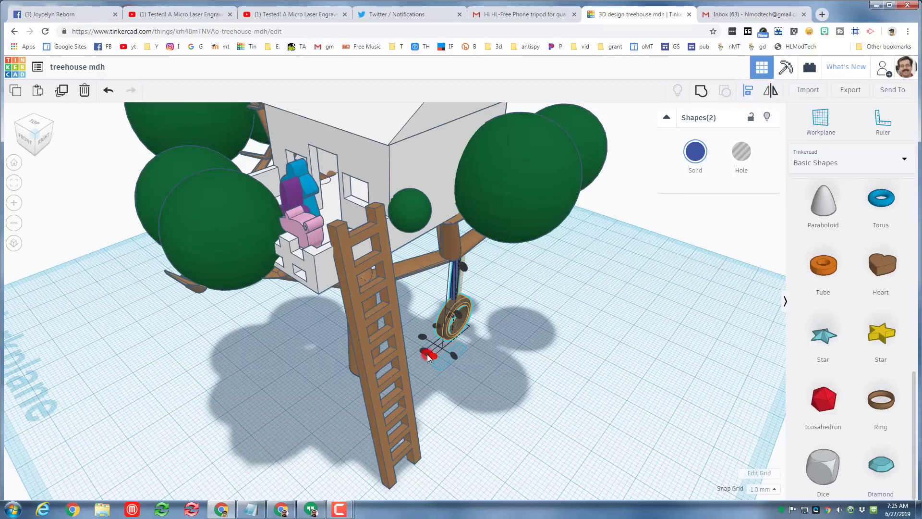
{"action": "left_click", "coordinate": [437, 330]}
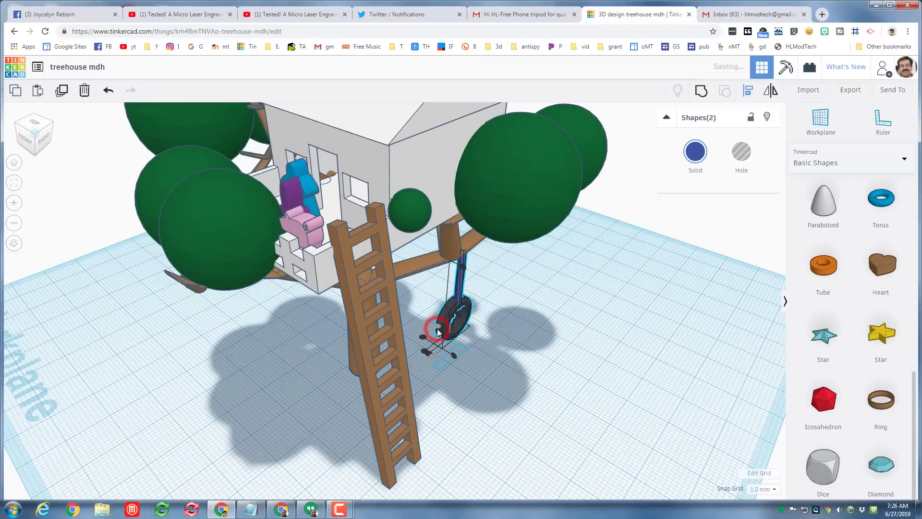
{"action": "right_click_drag", "start_coordinate": [528, 325], "coordinate": [384, 330]}
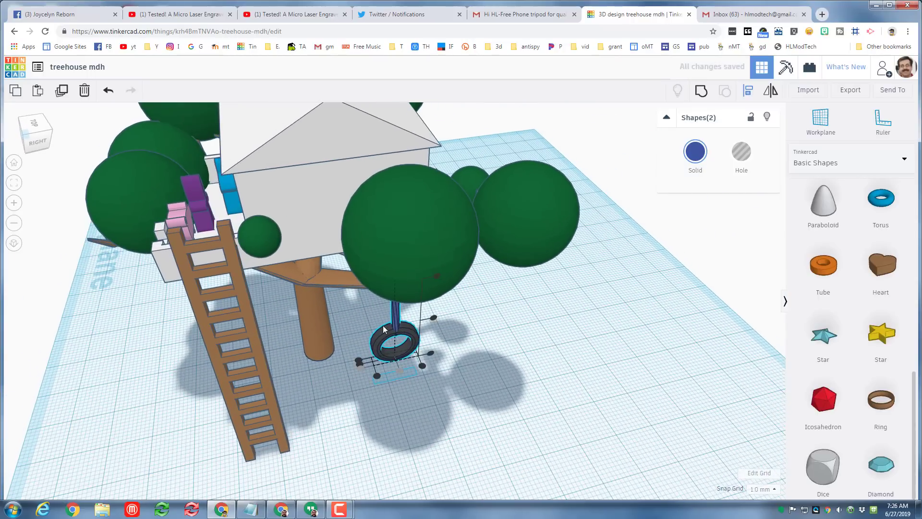
{"action": "left_click", "coordinate": [360, 364]}
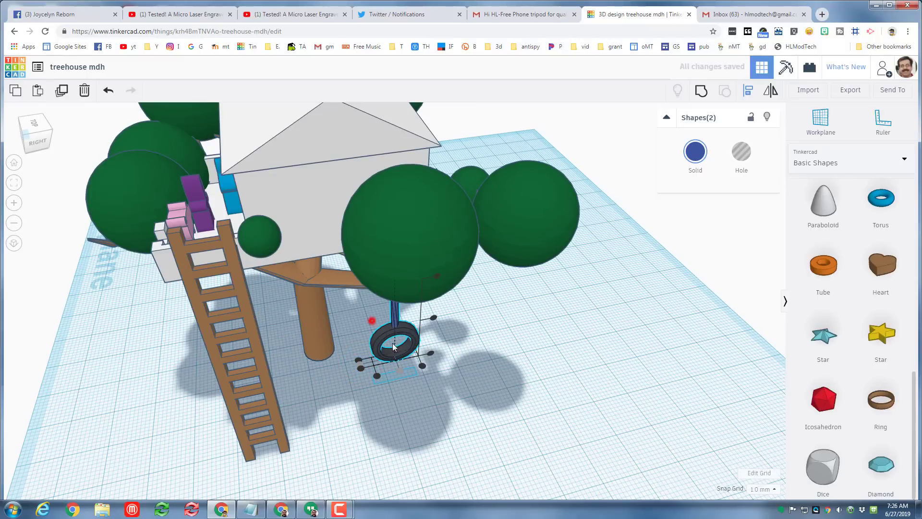
{"action": "key", "text": "Escape"}
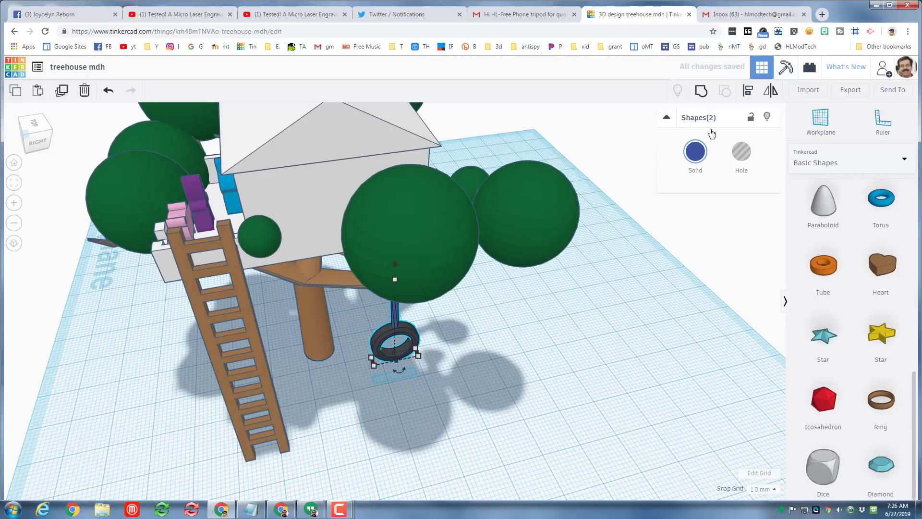
- Group the rope and tire and enable Multicolor so both parts keep their own colours
{"action": "left_click", "coordinate": [701, 92]}
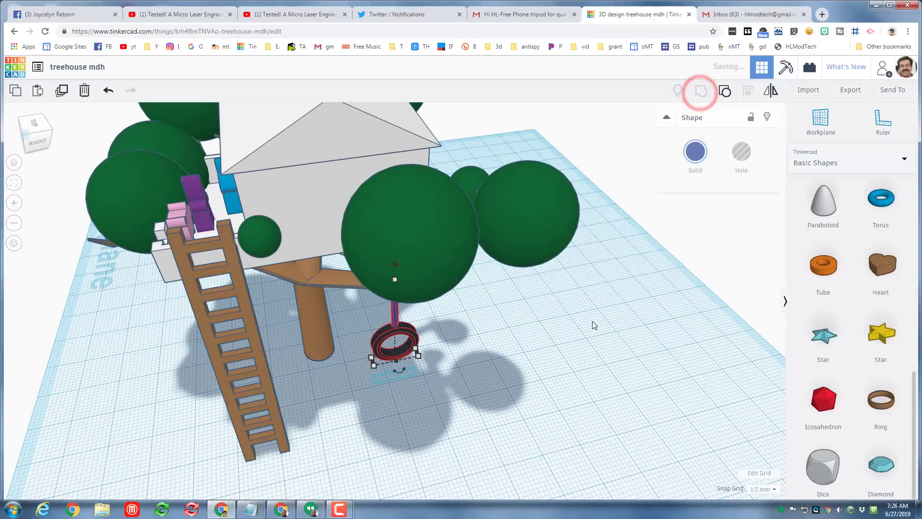
{"action": "left_click", "coordinate": [697, 153]}
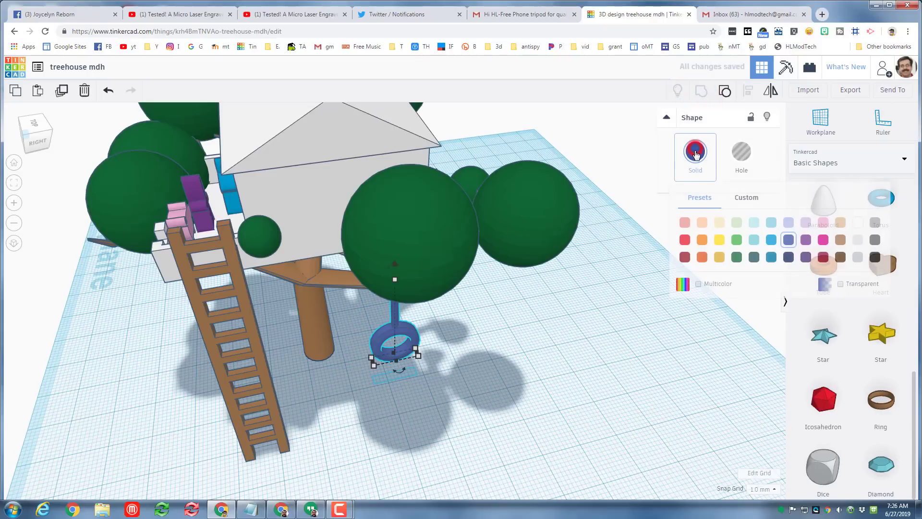
{"action": "left_click", "coordinate": [698, 284]}
{"action": "mouse_move", "coordinate": [609, 373]}
{"action": "right_mouse_down"}
{"action": "mouse_move", "coordinate": [412, 338]}
{"action": "mouse_move", "coordinate": [302, 341]}
{"action": "mouse_move", "coordinate": [539, 348]}
{"action": "right_mouse_up"}
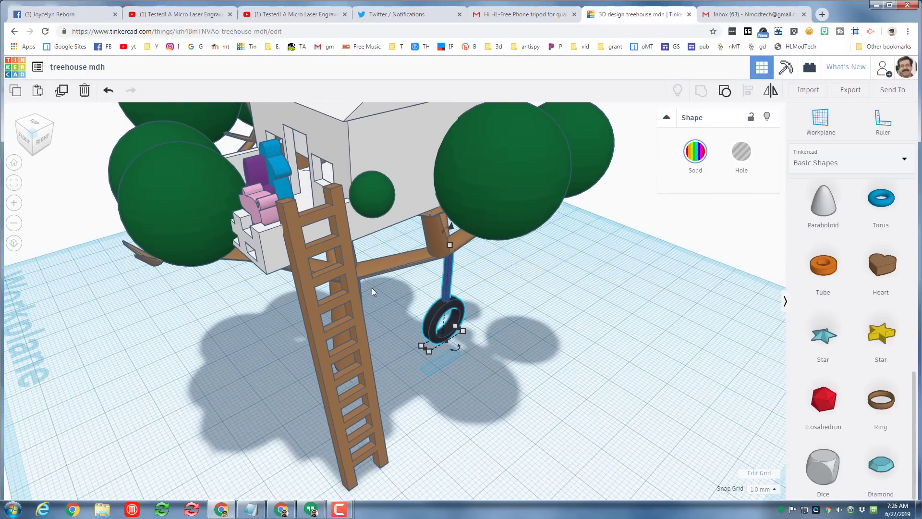
- Drop the pink pig-shaped piece from the treehouse deck onto the workplane
{"action": "left_click", "coordinate": [256, 215]}
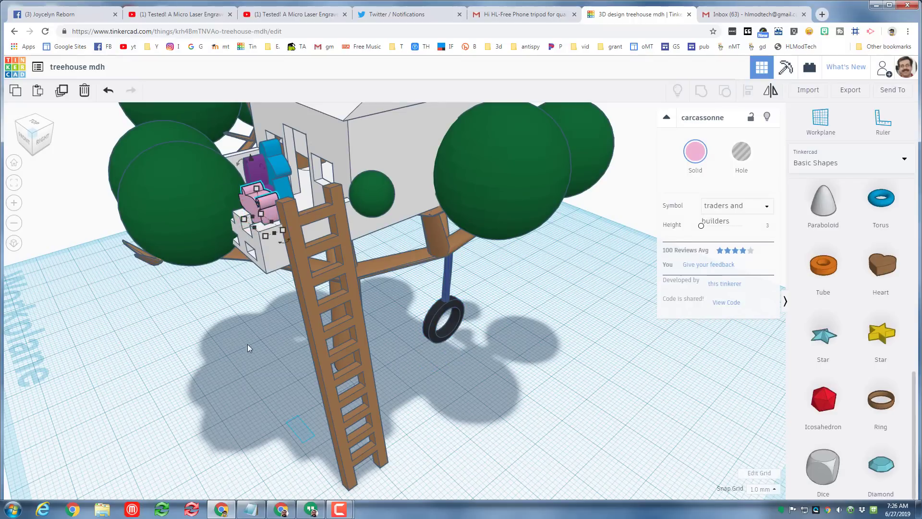
{"action": "key", "text": "d"}
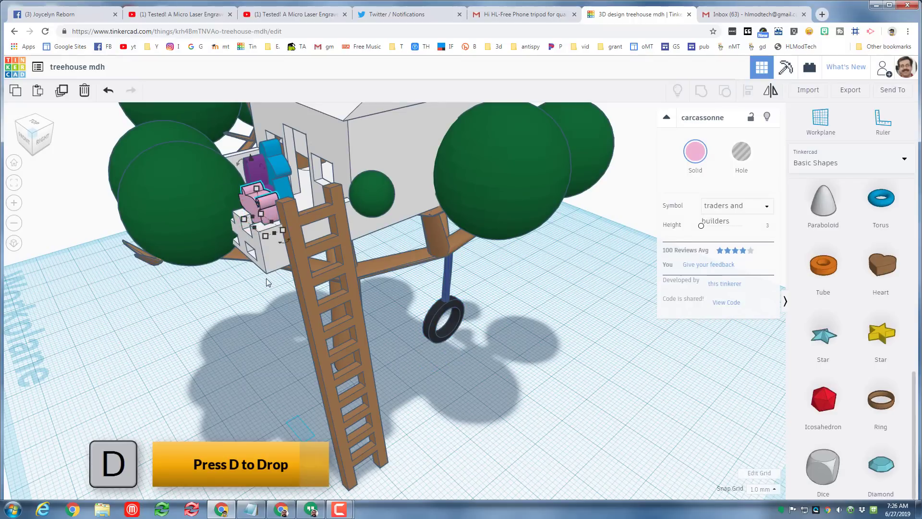
{"action": "key", "text": "d"}
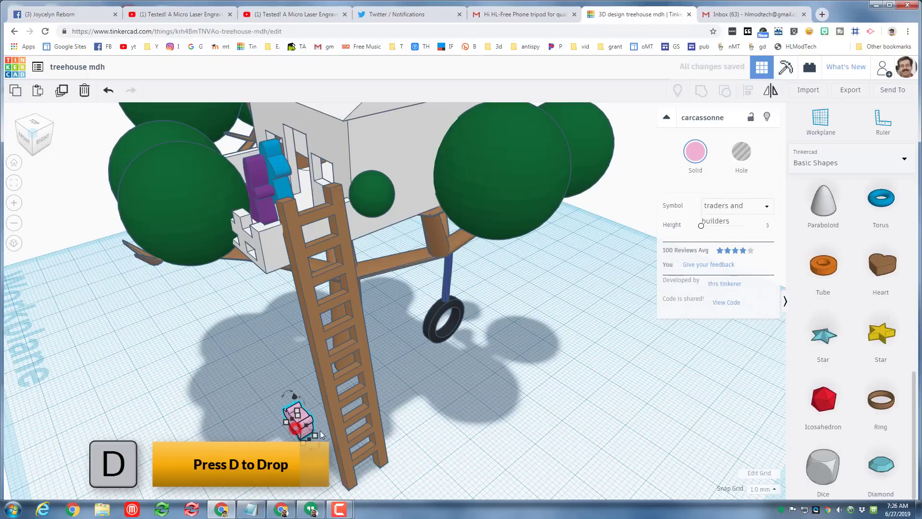
- Move the pink pig past the ladder to open ground in front of the tire swing, undoing any accidental stretch
{"action": "left_click_drag", "start_coordinate": [315, 435], "coordinate": [450, 356]}
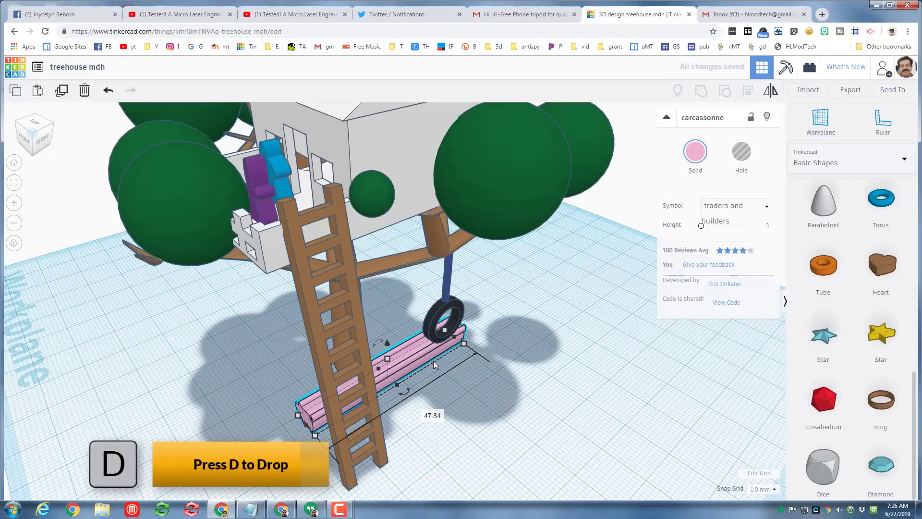
{"action": "key", "text": "ctrl+z"}
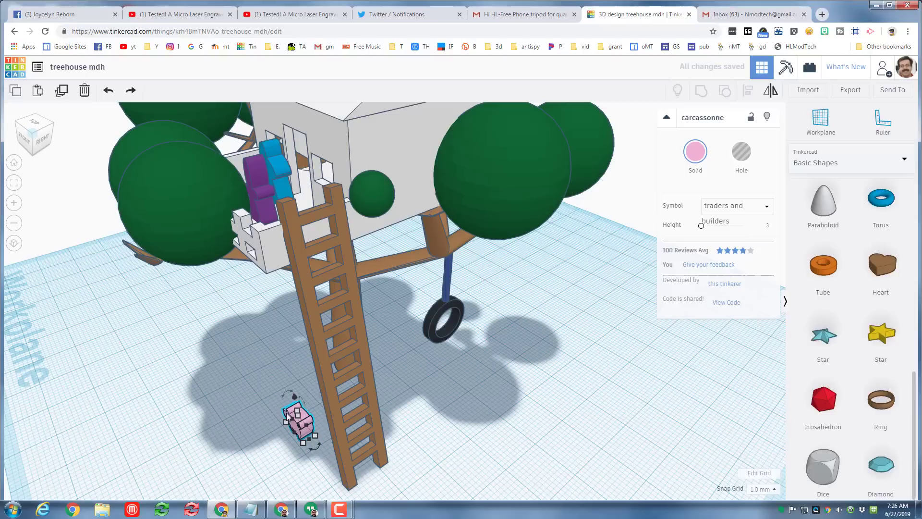
{"action": "key", "text": "Right"}
{"action": "key", "text": "Right"}
{"action": "key", "text": "Right"}
{"action": "key", "text": "Right"}
{"action": "key", "text": "Right"}
{"action": "key", "text": "Right"}
{"action": "key", "text": "Right"}
{"action": "key", "text": "Right"}
{"action": "key", "text": "Right"}
{"action": "key", "text": "Right"}
{"action": "key", "text": "Right"}
{"action": "key", "text": "Right"}
{"action": "key", "text": "Right"}
{"action": "key", "text": "Right"}
{"action": "key", "text": "Right"}
{"action": "key", "text": "Right"}
{"action": "key", "text": "Right"}
{"action": "key", "text": "Right"}
{"action": "key", "text": "Right"}
{"action": "key", "text": "Right"}
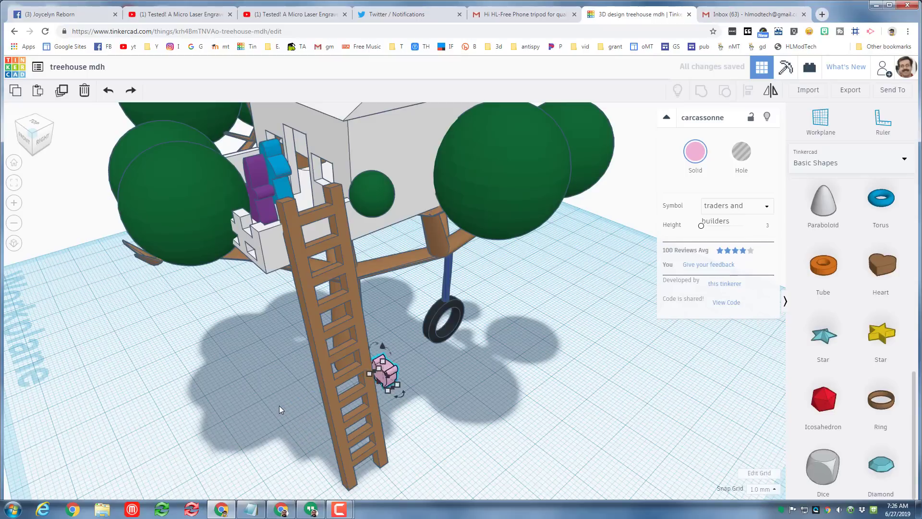
{"action": "key", "text": "Right"}
{"action": "key", "text": "Right"}
{"action": "key", "text": "Right"}
{"action": "key", "text": "Right"}
{"action": "key", "text": "Right"}
{"action": "key", "text": "Right"}
{"action": "key", "text": "Right"}
{"action": "key", "text": "Right"}
{"action": "key", "text": "Right"}
{"action": "key", "text": "Right"}
{"action": "key", "text": "Right"}
{"action": "key", "text": "Right"}
{"action": "key", "text": "Right"}
{"action": "key", "text": "Right"}
{"action": "key", "text": "Right"}
{"action": "key", "text": "Right"}
{"action": "key", "text": "Right"}
{"action": "key", "text": "Right"}
{"action": "key", "text": "Right"}
{"action": "key", "text": "Right"}
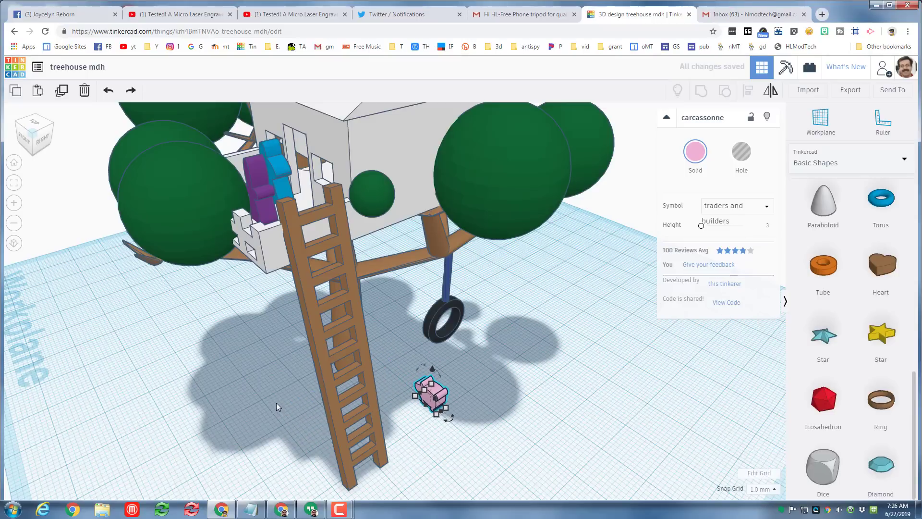
{"action": "key", "text": "Right"}
{"action": "key", "text": "Right"}
{"action": "key", "text": "Right"}
{"action": "key", "text": "Right"}
{"action": "key", "text": "Right"}
{"action": "key", "text": "Right"}
{"action": "key", "text": "Right"}
{"action": "key", "text": "Right"}
{"action": "key", "text": "Right"}
{"action": "key", "text": "Right"}
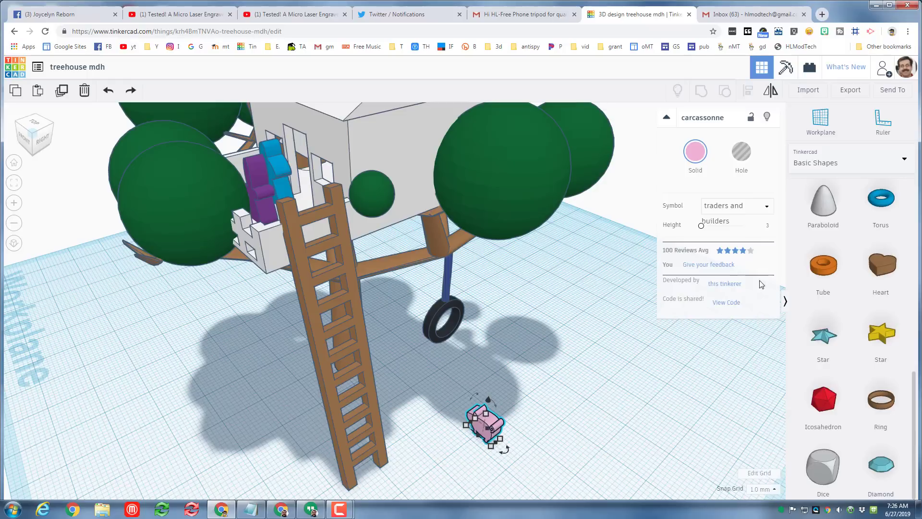
- Place the large-stone BrickWall from all Shape Generators beside the pink pig and shrink it proportionally to a low pen wall
{"action": "left_click", "coordinate": [819, 159]}
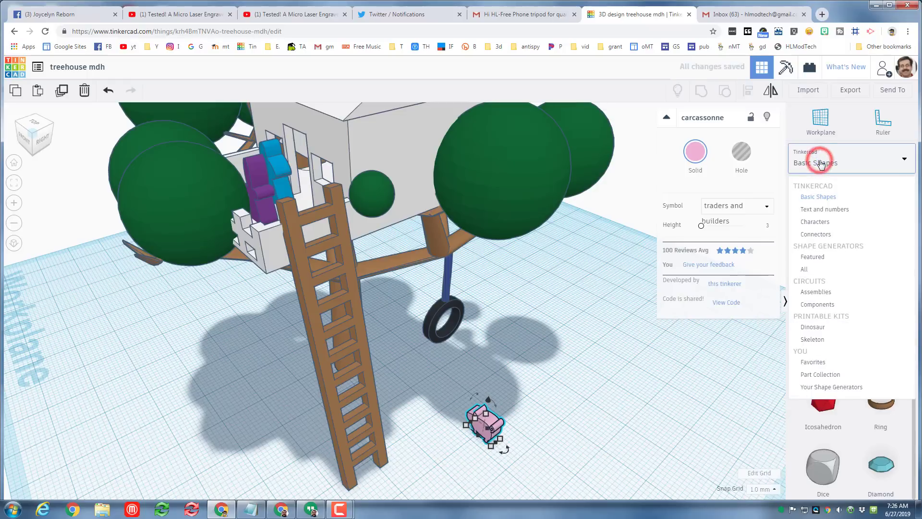
{"action": "left_click", "coordinate": [814, 269]}
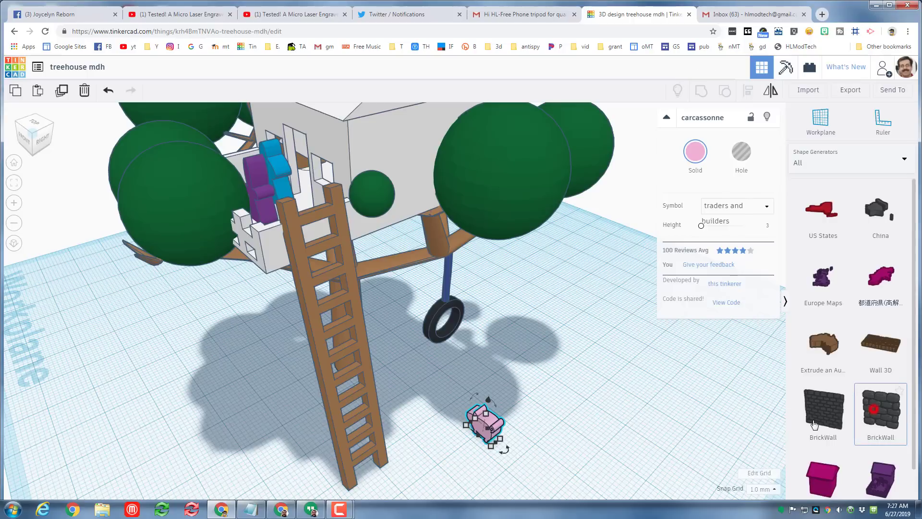
{"action": "left_click_drag", "start_coordinate": [814, 423], "coordinate": [444, 430]}
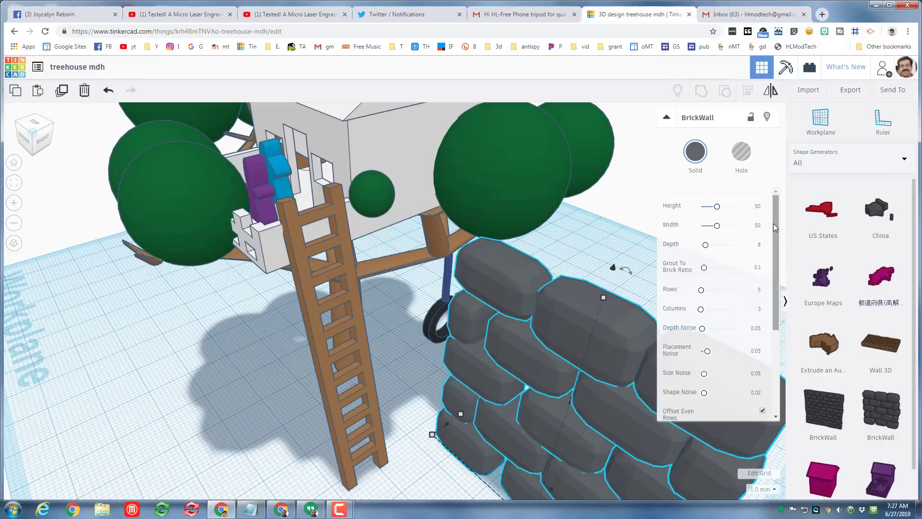
{"action": "mouse_move", "coordinate": [773, 224]}
{"action": "left_mouse_down"}
{"action": "mouse_move", "coordinate": [774, 295]}
{"action": "mouse_move", "coordinate": [771, 226]}
{"action": "left_mouse_up"}
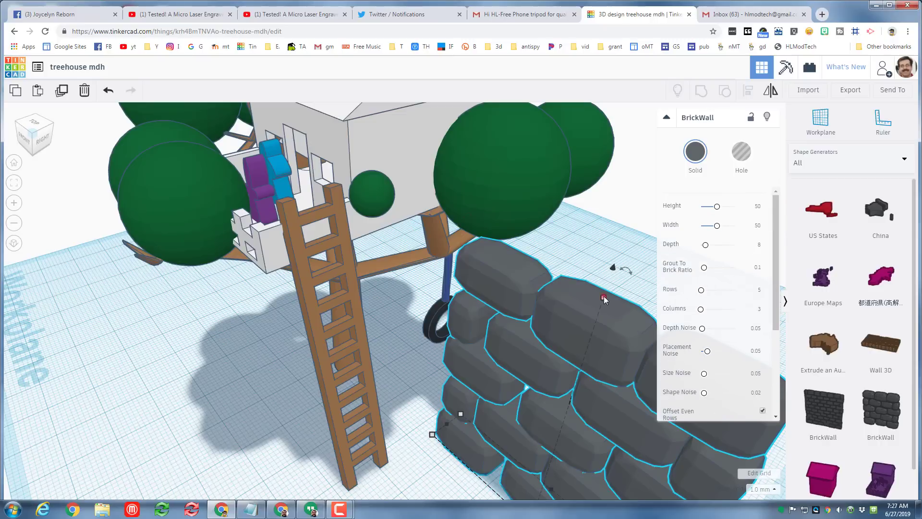
{"action": "left_click_drag", "start_coordinate": [604, 297], "coordinate": [473, 437], "text": "shift"}
{"action": "right_click_drag", "start_coordinate": [578, 442], "coordinate": [303, 415]}
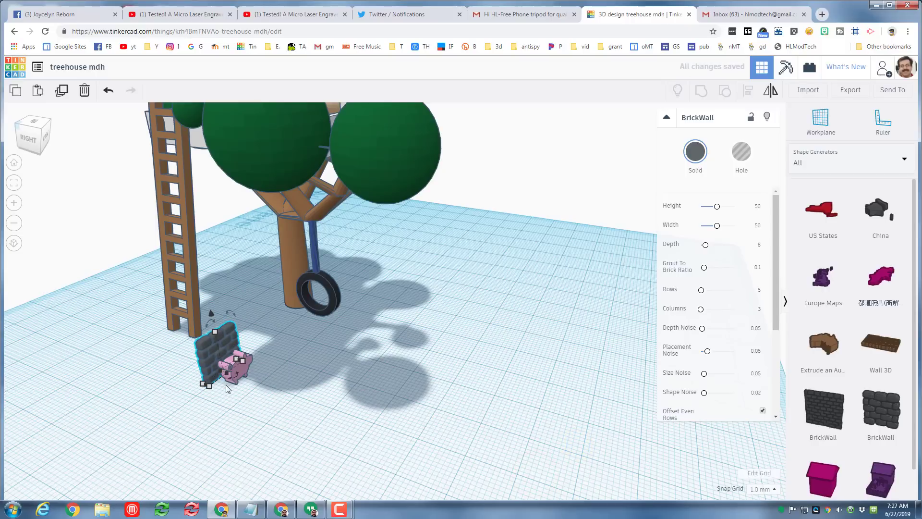
- Duplicate the small brick wall and place the copy end to end with it, offset 10.89 mm along its length
{"action": "left_click_drag", "start_coordinate": [208, 381], "coordinate": [170, 402]}
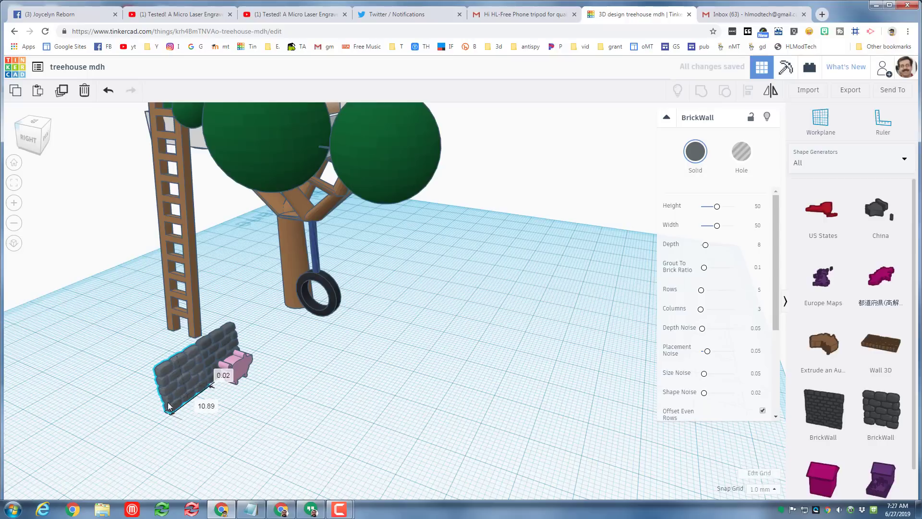
{"action": "right_click_drag", "start_coordinate": [196, 420], "coordinate": [315, 410]}
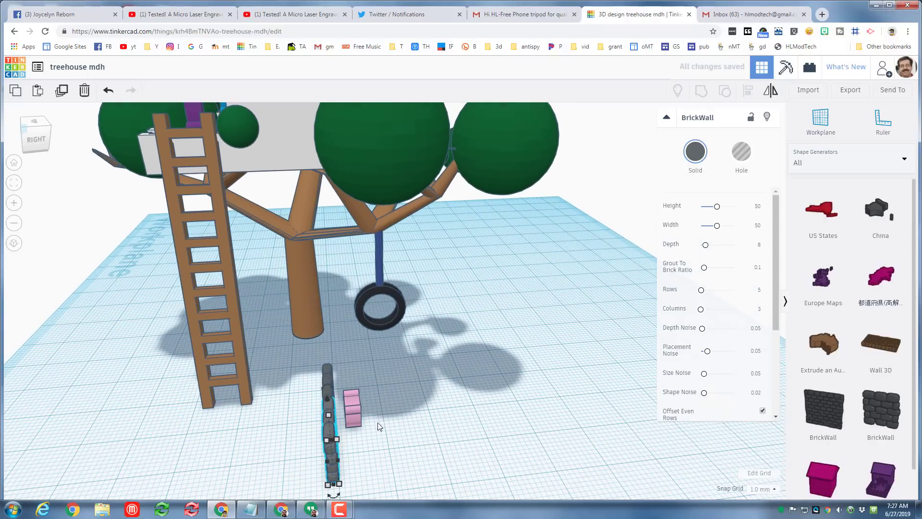
{"action": "right_click_drag", "start_coordinate": [380, 426], "coordinate": [339, 417]}
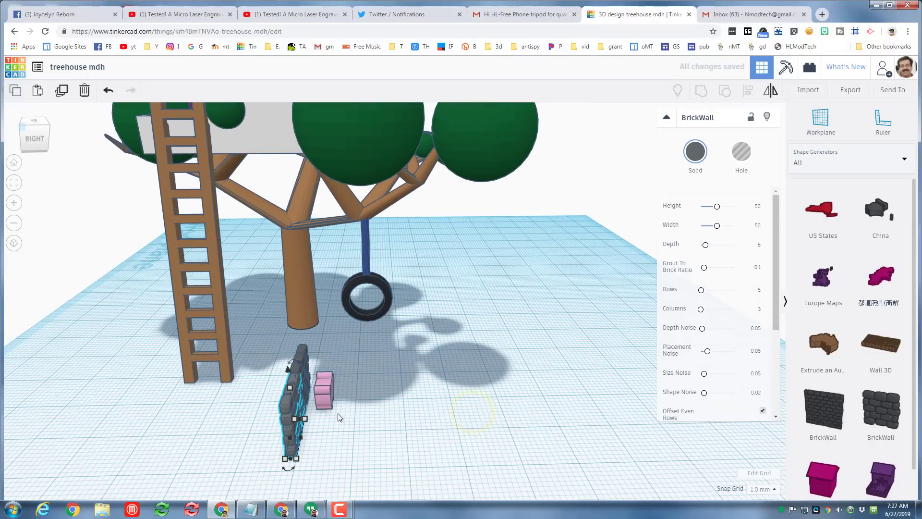
- Copy both brick wall sections and place the pasted pair on the opposite side of the pink pig
{"action": "left_click", "coordinate": [301, 355], "text": "shift"}
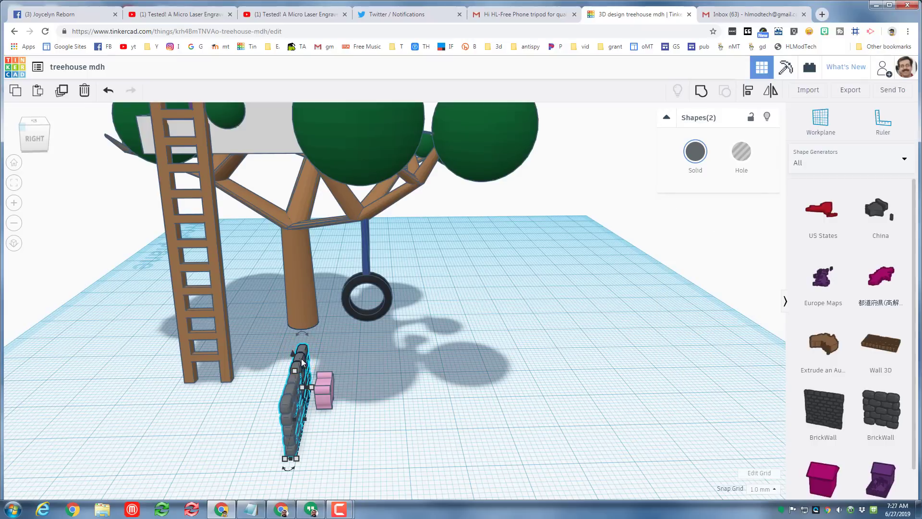
{"action": "key", "text": "ctrl+c"}
{"action": "key", "text": "ctrl+v"}
{"action": "left_click_drag", "start_coordinate": [285, 442], "coordinate": [406, 403]}
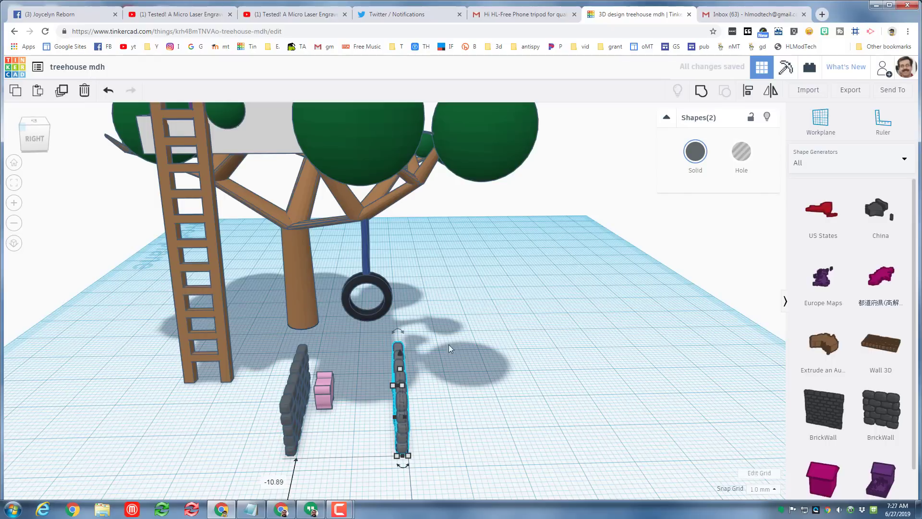
- Group each pair of end-to-end brick wall sections into one wall on either side of the pig
{"action": "left_click", "coordinate": [701, 92]}
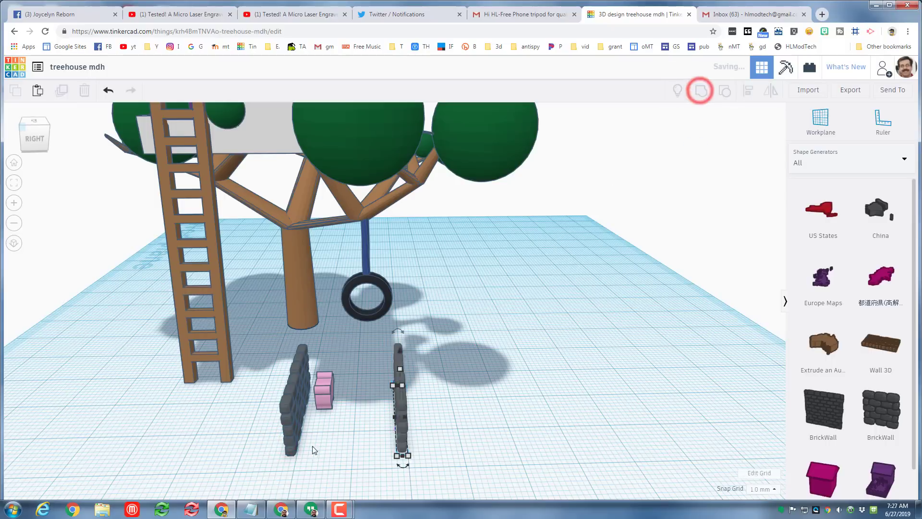
{"action": "right_click_drag", "start_coordinate": [246, 437], "coordinate": [332, 421]}
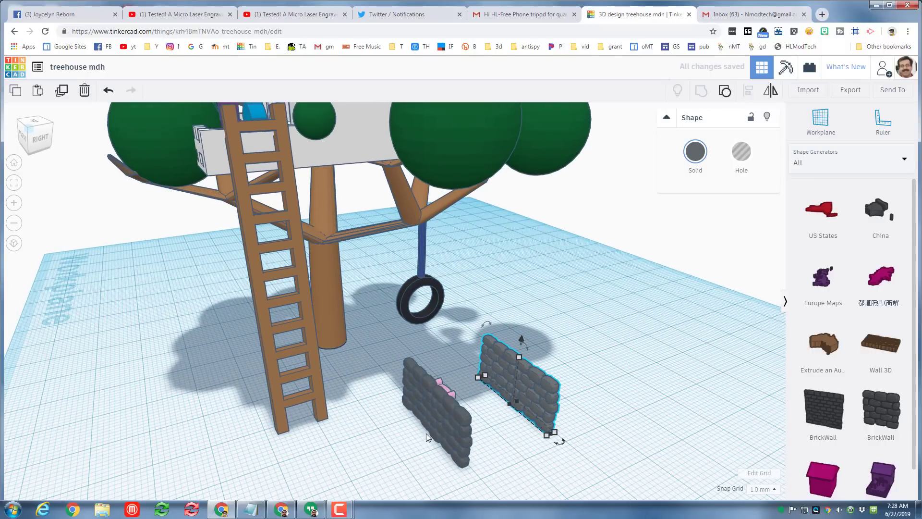
{"action": "right_click_drag", "start_coordinate": [442, 448], "coordinate": [327, 404]}
{"action": "left_click_drag", "start_coordinate": [326, 369], "coordinate": [347, 400]}
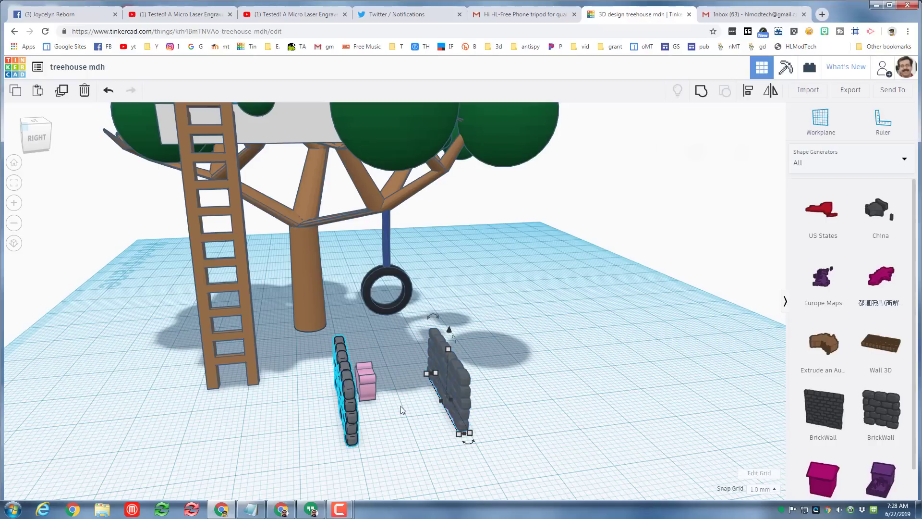
{"action": "left_click", "coordinate": [697, 91]}
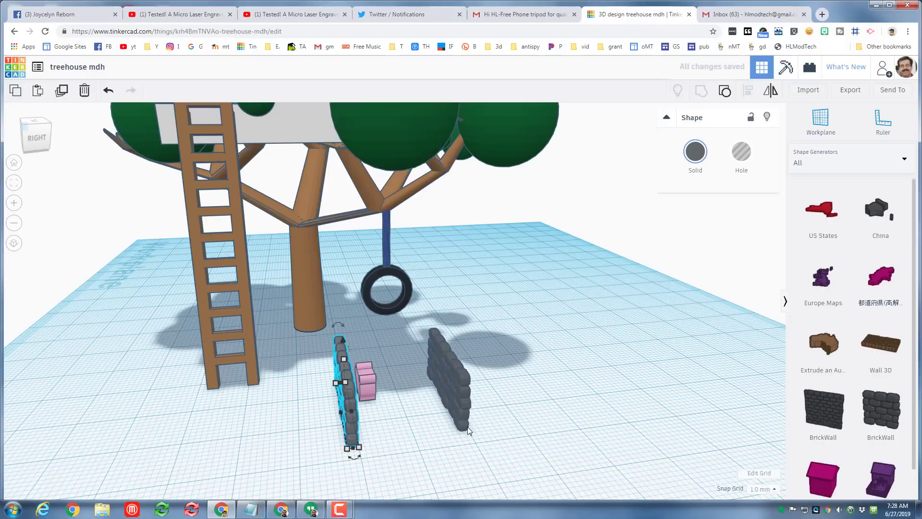
- Align the two grouped brick walls with each other by their centers along their length
{"action": "left_click", "coordinate": [464, 412]}
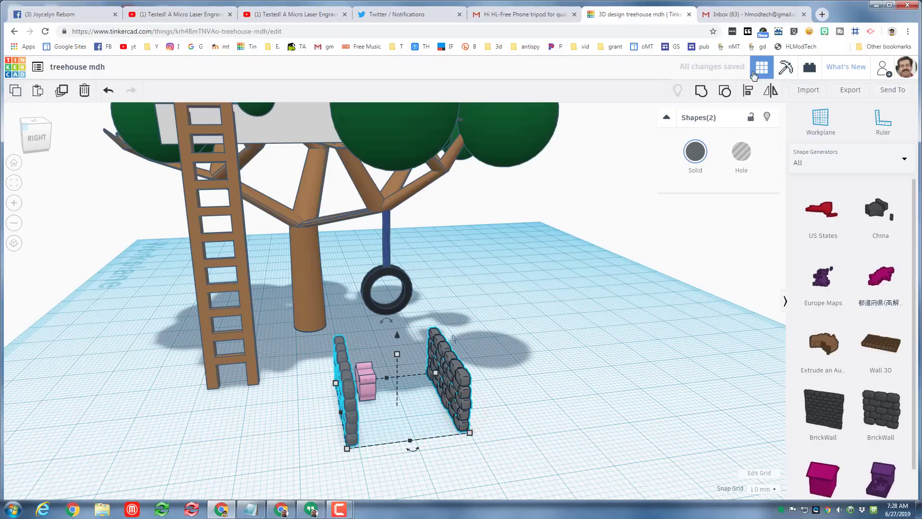
{"action": "left_click", "coordinate": [749, 93]}
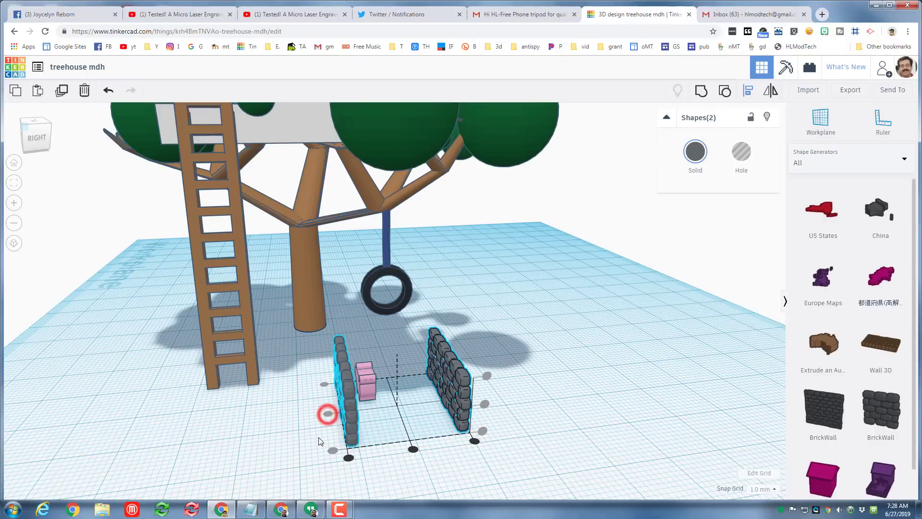
{"action": "left_click_drag", "start_coordinate": [387, 468], "coordinate": [343, 472]}
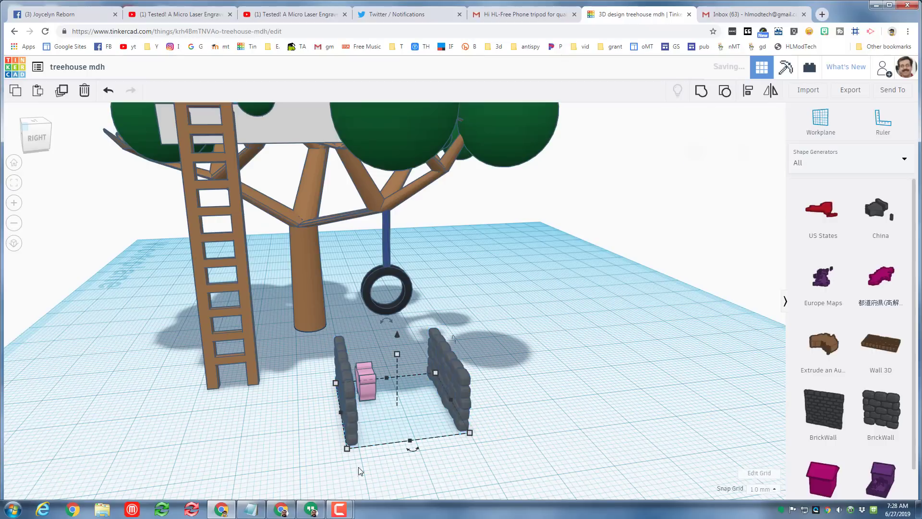
- Duplicate the two opposite brick walls and rotate the copies 90° to close the pen around the pig
{"action": "left_click_drag", "start_coordinate": [416, 447], "coordinate": [353, 411]}
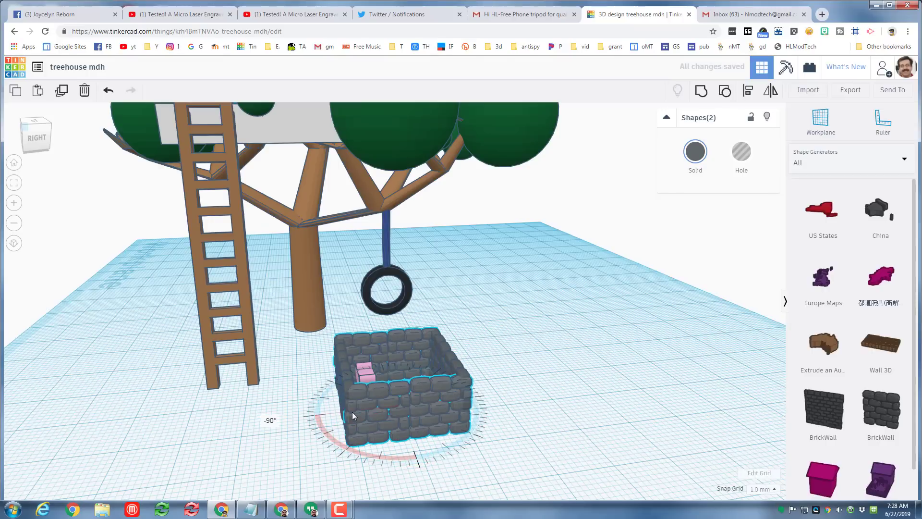
{"action": "right_click_drag", "start_coordinate": [326, 450], "coordinate": [467, 462]}
{"action": "right_click_drag", "start_coordinate": [573, 464], "coordinate": [489, 473]}
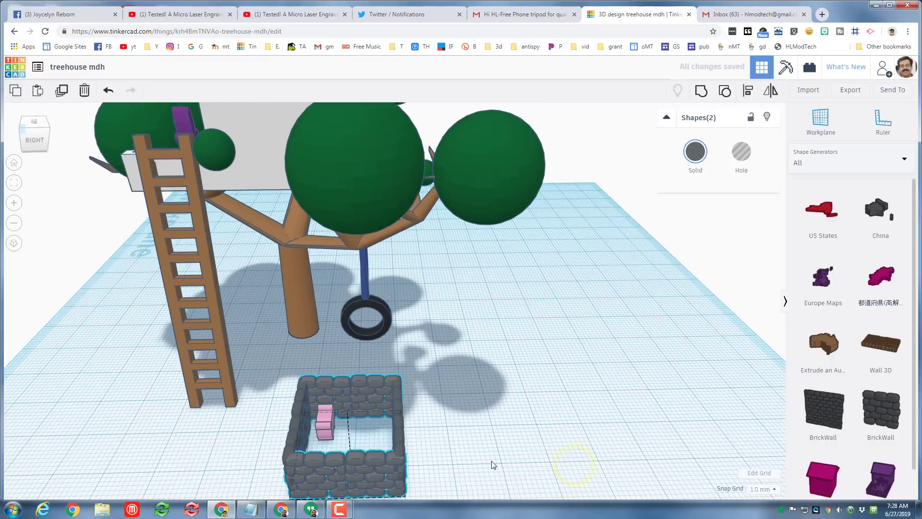
{"action": "left_click", "coordinate": [480, 458]}
- Move the pink pig away from the side wall toward the middle of the pen
{"action": "left_click", "coordinate": [325, 401]}
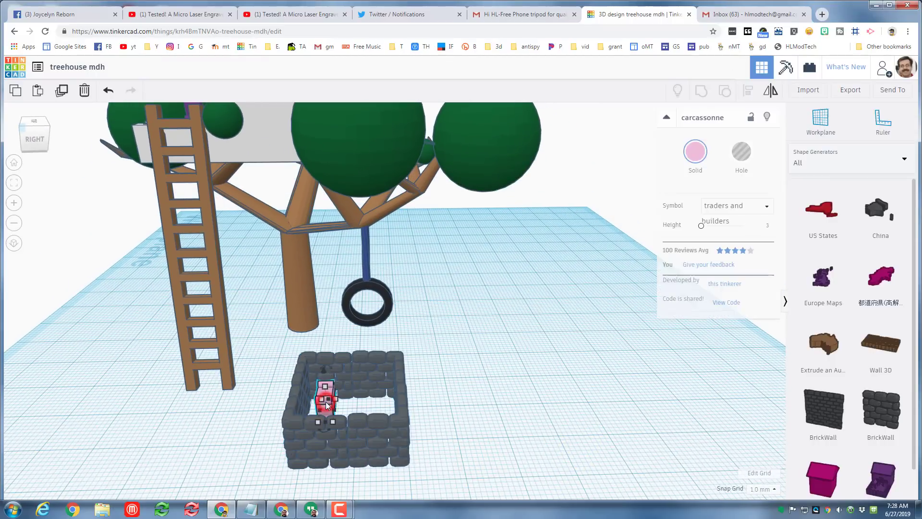
{"action": "left_click_drag", "start_coordinate": [340, 414], "coordinate": [350, 418]}
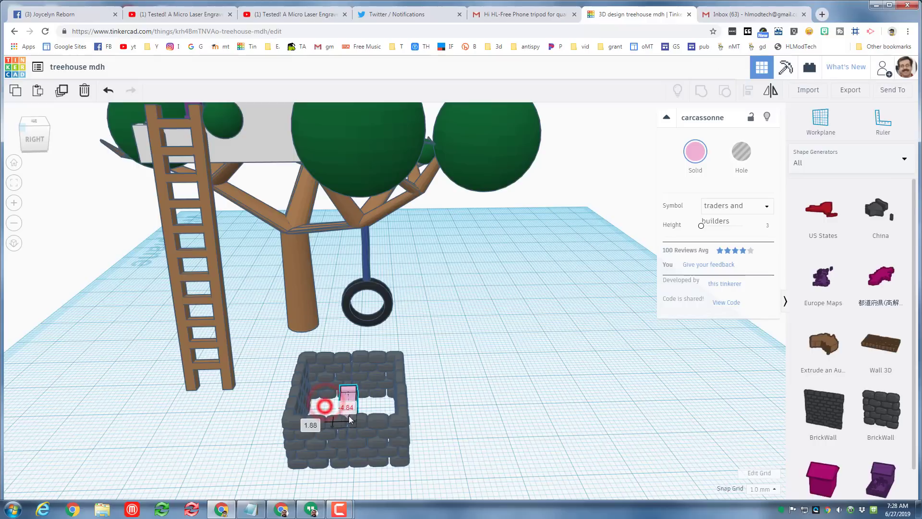
{"action": "right_click_drag", "start_coordinate": [353, 435], "coordinate": [325, 452]}
- Place a copy of the pink pig outside the pen and change the copy's Symbol to crop circles
{"action": "left_click", "coordinate": [273, 366]}
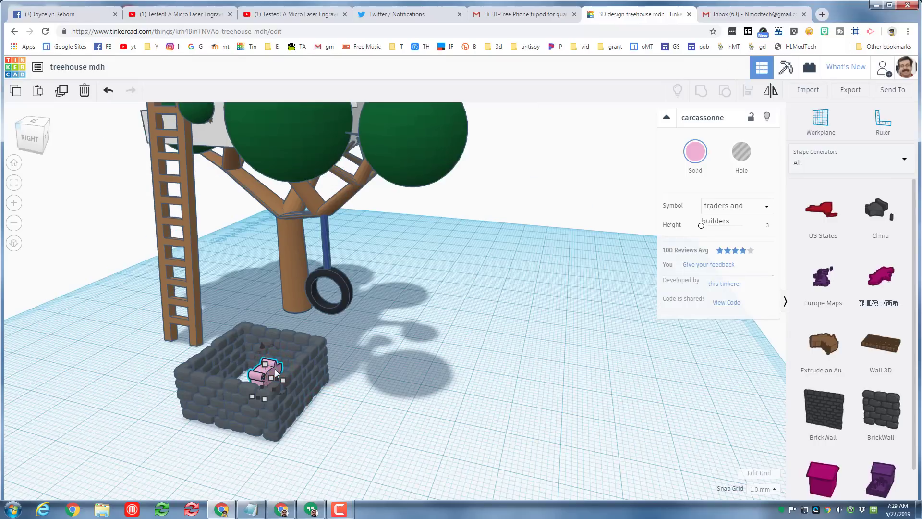
{"action": "left_click_drag", "start_coordinate": [276, 374], "coordinate": [413, 394]}
{"action": "left_click", "coordinate": [734, 206]}
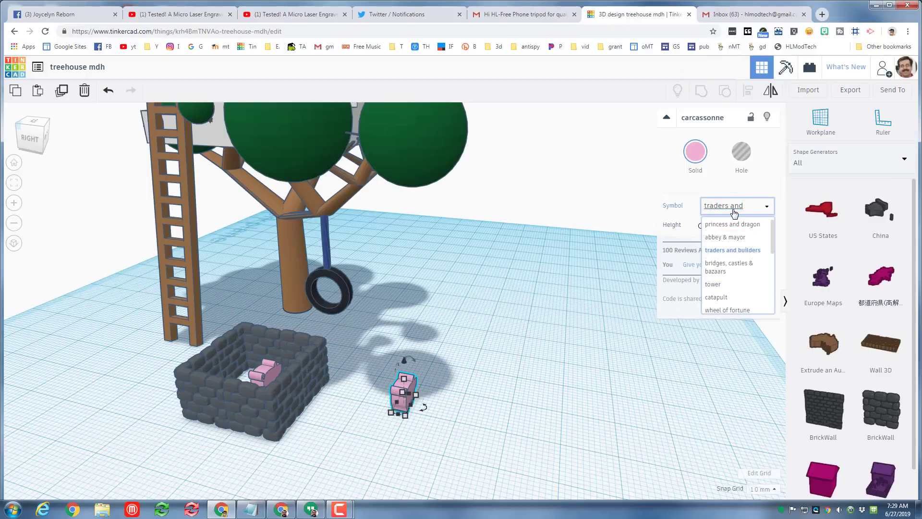
{"action": "scroll", "coordinate": [739, 272], "scroll_direction": "down", "scroll_amount": 1}
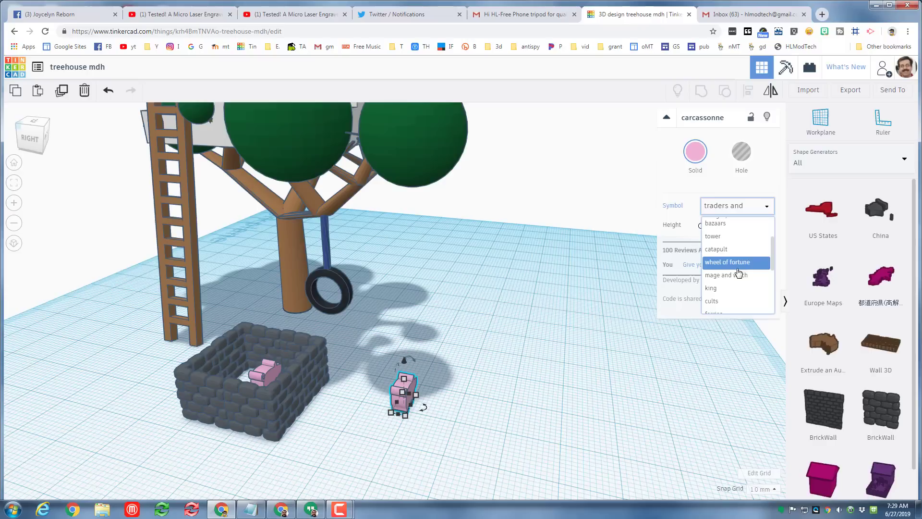
{"action": "scroll", "coordinate": [738, 267], "scroll_direction": "down", "scroll_amount": 1}
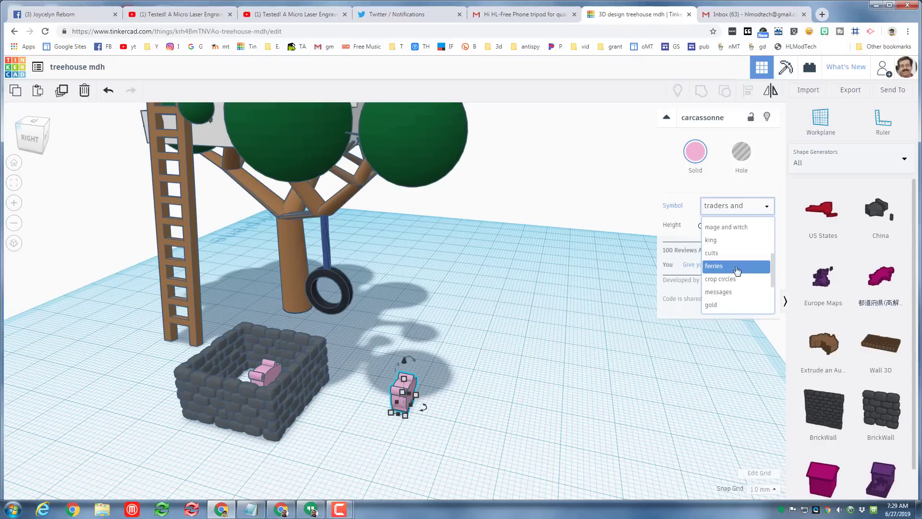
{"action": "left_click", "coordinate": [725, 278]}
- Drop the crop circles shape onto the workplane and color it green
{"action": "right_click_drag", "start_coordinate": [532, 356], "coordinate": [591, 357]}
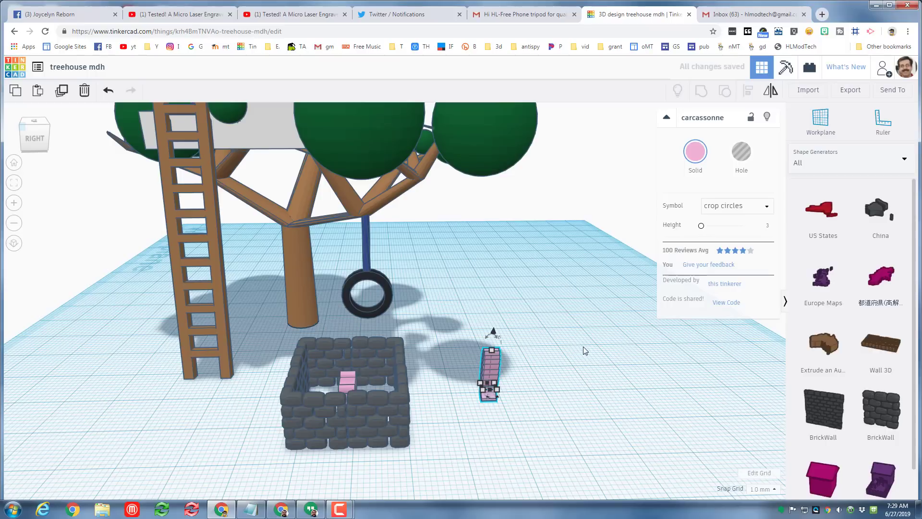
{"action": "key", "text": "d"}
{"action": "right_click_drag", "start_coordinate": [494, 389], "coordinate": [549, 341]}
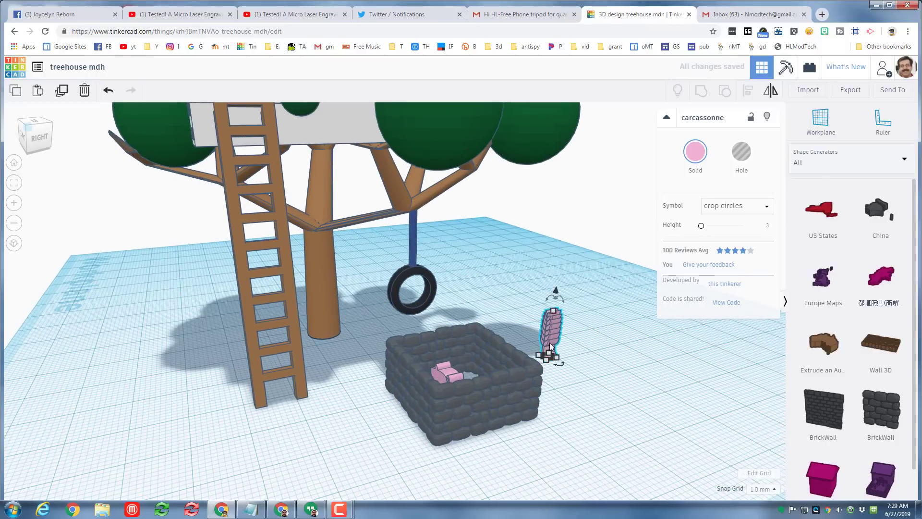
{"action": "left_click", "coordinate": [697, 155]}
{"action": "left_click", "coordinate": [737, 241]}
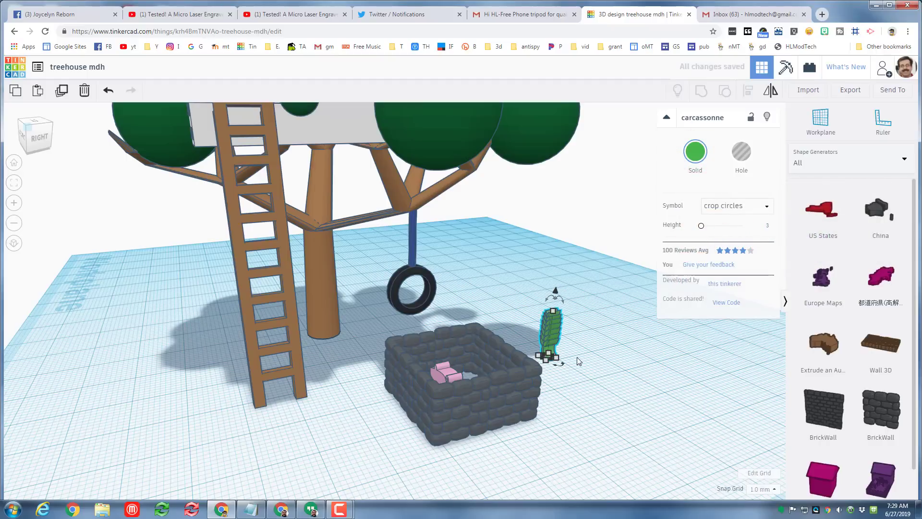
- Paste a copy of the green crop plant and nudge it into place close beside the original
{"action": "key", "text": "ctrl+v"}
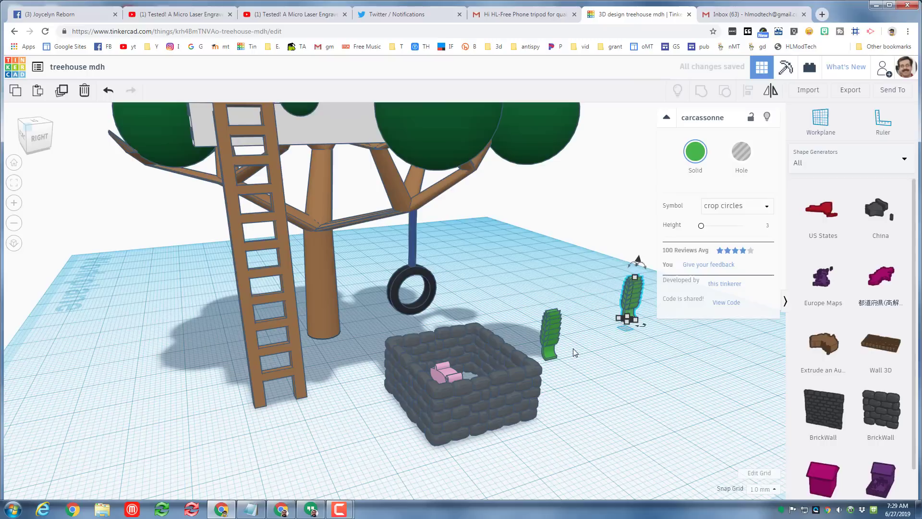
{"action": "key", "text": "Right"}
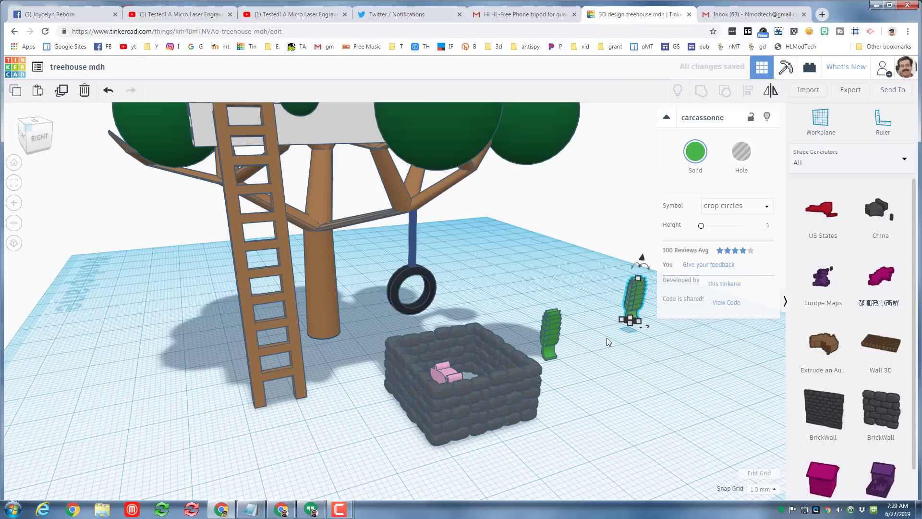
{"action": "left_click_drag", "start_coordinate": [638, 310], "coordinate": [637, 321]}
{"action": "key", "text": "Right"}
{"action": "key", "text": "Down"}
{"action": "key", "text": "Down"}
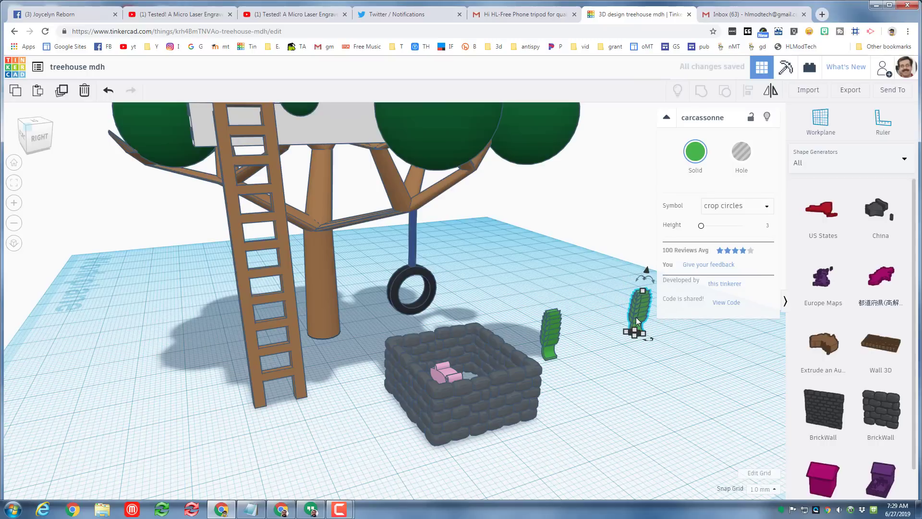
{"action": "key", "text": "Left"}
{"action": "key", "text": "Left"}
{"action": "key", "text": "Left"}
{"action": "key", "text": "Left"}
{"action": "key", "text": "Left"}
{"action": "key", "text": "Left"}
{"action": "key", "text": "Left"}
{"action": "key", "text": "Left"}
{"action": "key", "text": "Left"}
{"action": "key", "text": "Left"}
{"action": "key", "text": "Left"}
{"action": "key", "text": "Left"}
{"action": "key", "text": "Left"}
{"action": "key", "text": "Left"}
{"action": "key", "text": "Left"}
{"action": "key", "text": "Left"}
{"action": "key", "text": "Left"}
{"action": "key", "text": "Left"}
{"action": "key", "text": "Left"}
{"action": "key", "text": "Left"}
{"action": "key", "text": "Left"}
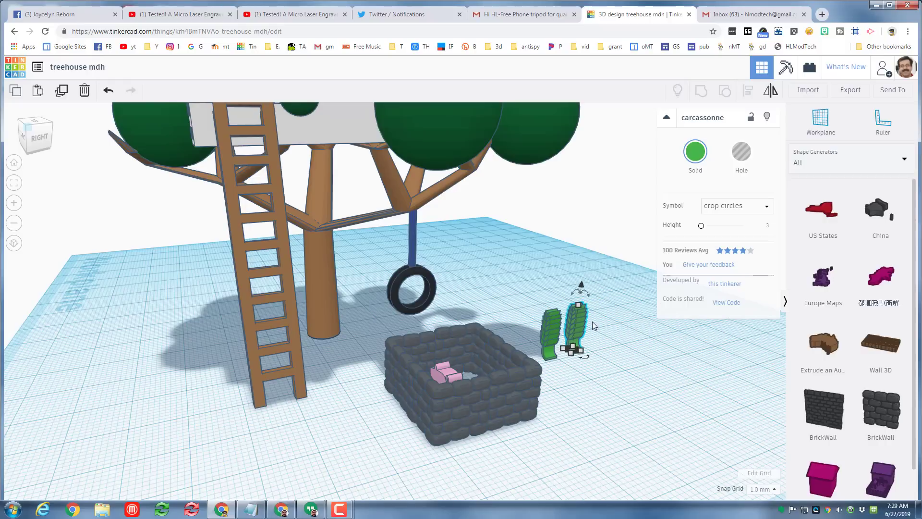
- Align the two green crop plants with each other so they stand in a straight row
{"action": "left_click_drag", "start_coordinate": [596, 317], "coordinate": [557, 339]}
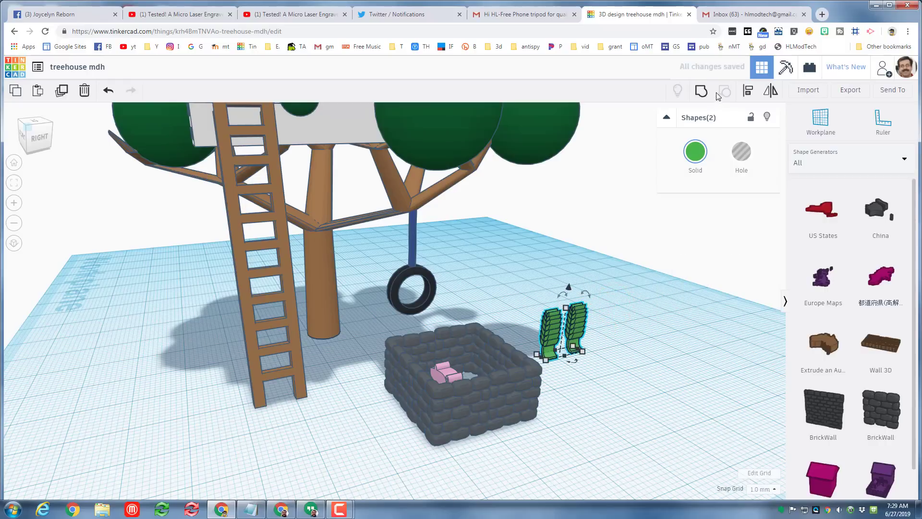
{"action": "left_click", "coordinate": [747, 92]}
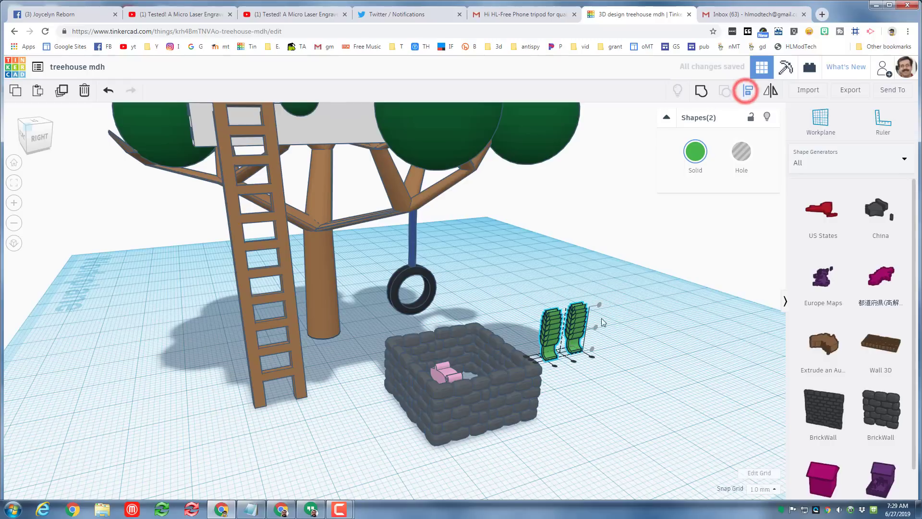
{"action": "left_click", "coordinate": [532, 361]}
{"action": "left_click", "coordinate": [647, 330]}
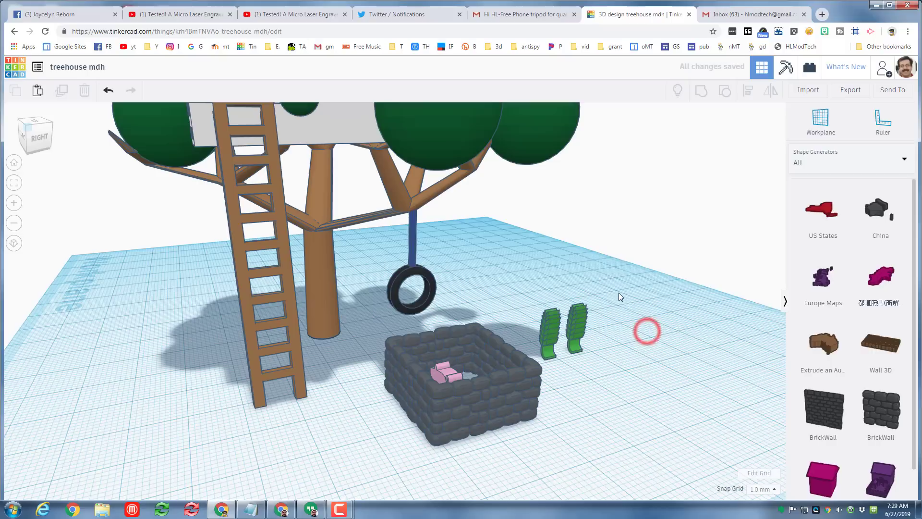
- Duplicate the pair of crop plants and shift the copy along the line to form a row of four
{"action": "left_click_drag", "start_coordinate": [610, 297], "coordinate": [548, 336]}
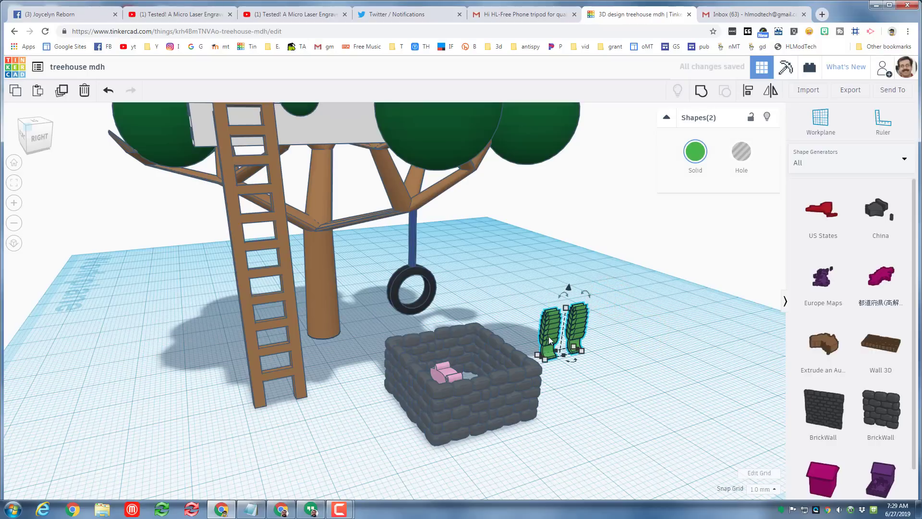
{"action": "key", "text": "ctrl+d"}
{"action": "key", "text": "Right"}
{"action": "key", "text": "Right"}
{"action": "key", "text": "Right"}
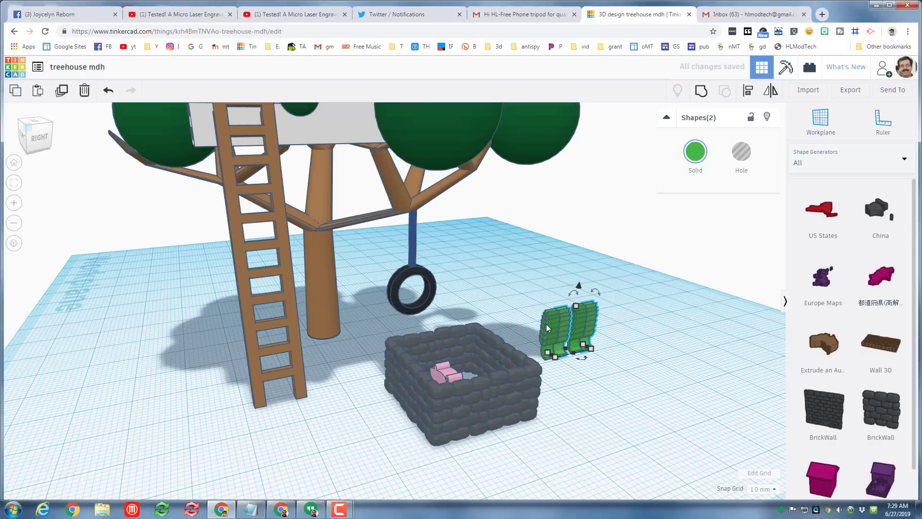
{"action": "key", "text": "ctrl+d"}
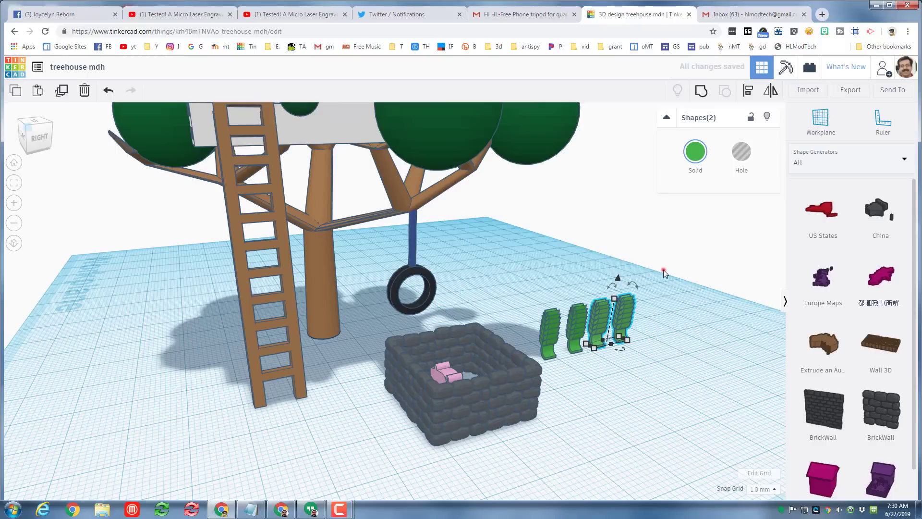
- Duplicate the row of four crop plants three times at even spacing to build a four-row crop field
{"action": "left_click_drag", "start_coordinate": [664, 272], "coordinate": [546, 329]}
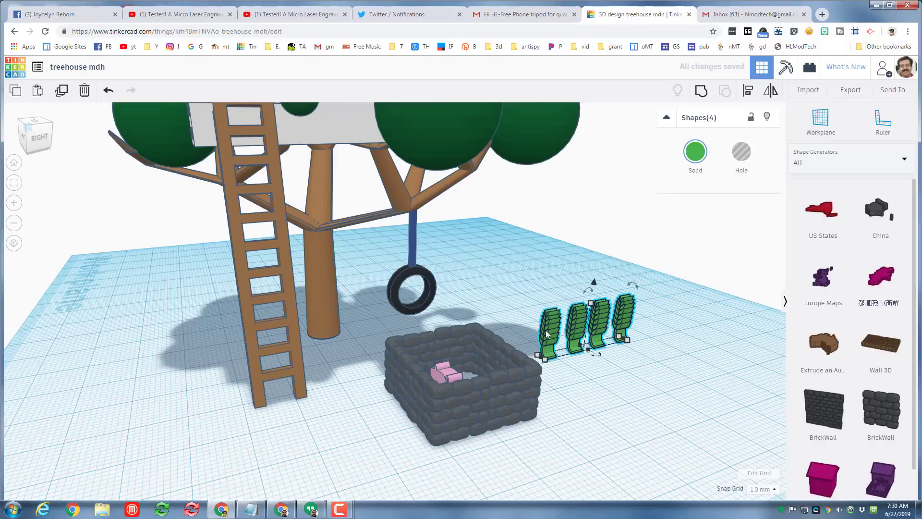
{"action": "key", "text": "ctrl+d"}
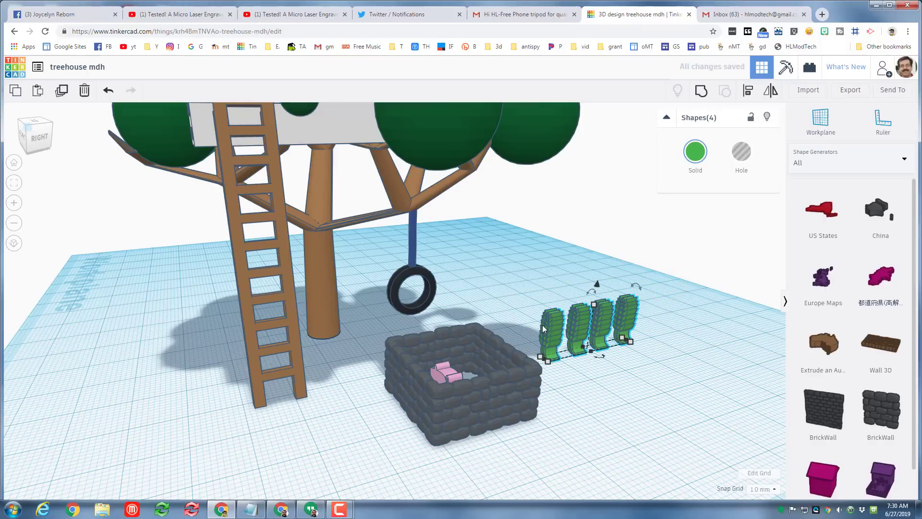
{"action": "key", "text": "Right"}
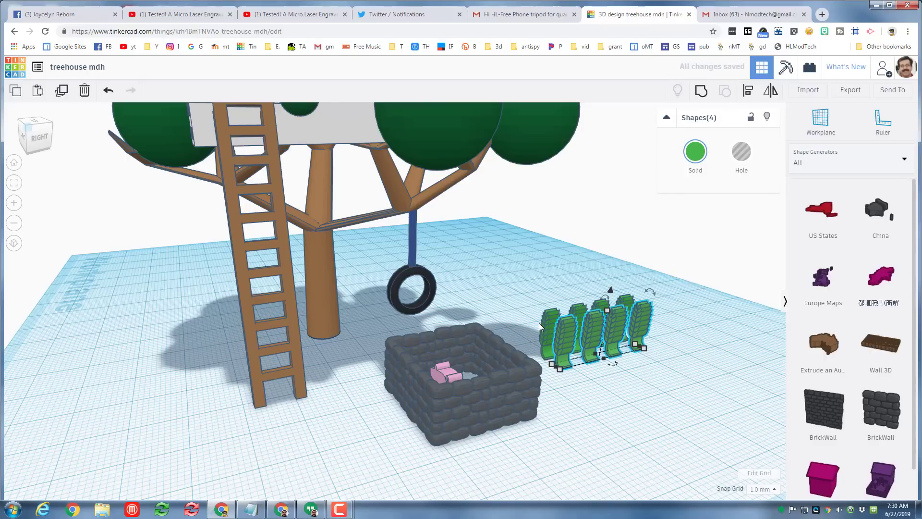
{"action": "key", "text": "ctrl+d"}
{"action": "key", "text": "ctrl+d"}
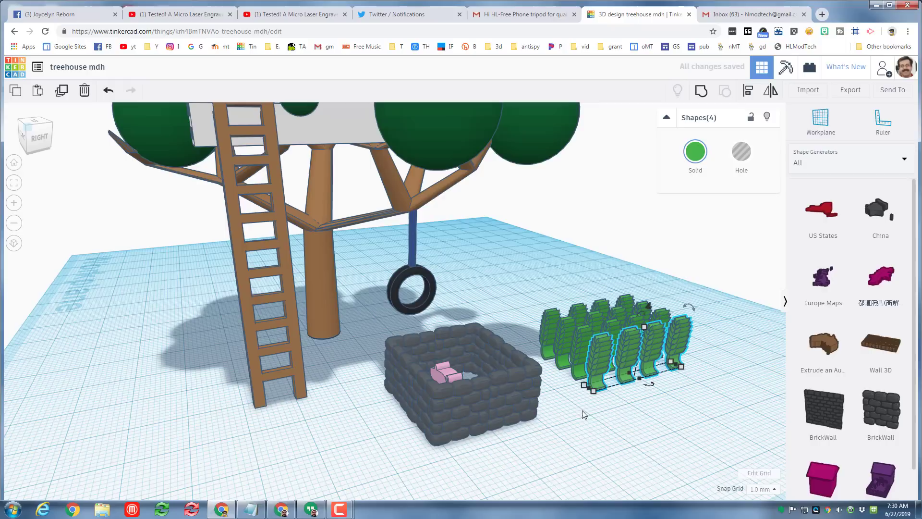
{"action": "mouse_move", "coordinate": [583, 414]}
{"action": "right_mouse_down"}
{"action": "mouse_move", "coordinate": [508, 412]}
{"action": "mouse_move", "coordinate": [580, 399]}
{"action": "right_mouse_up"}
{"action": "scroll", "coordinate": [390, 312], "scroll_direction": "down", "scroll_amount": 3}
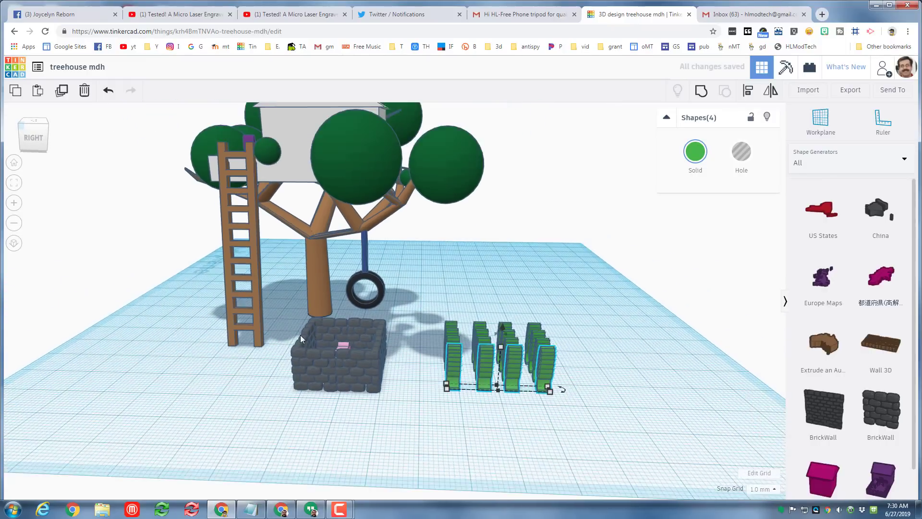
{"action": "right_click_drag", "start_coordinate": [264, 332], "coordinate": [418, 347]}
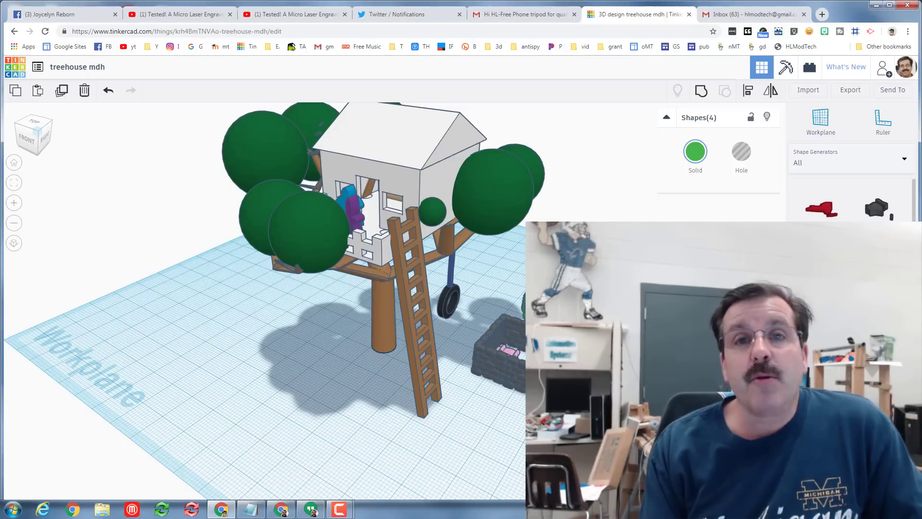
{"action": "right_click_drag", "start_coordinate": [624, 423], "coordinate": [607, 408]}
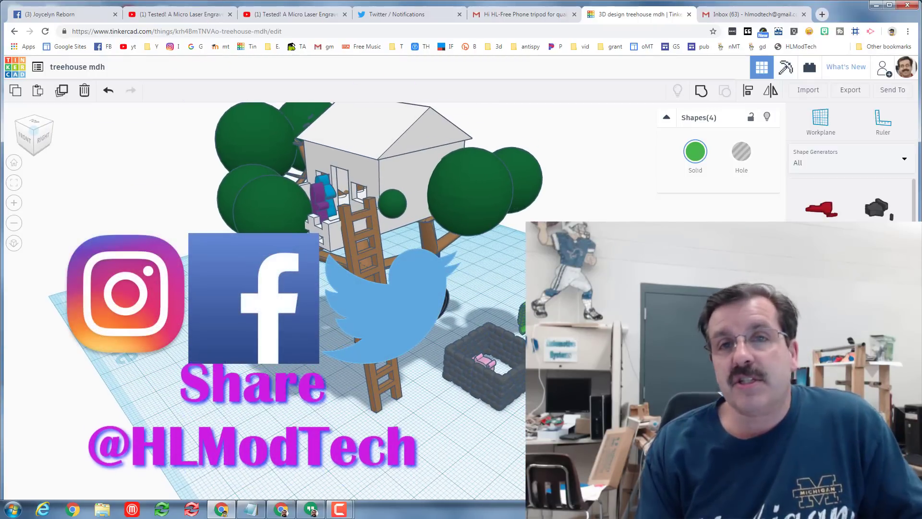
{"action": "right_click_drag", "start_coordinate": [552, 408], "coordinate": [608, 407]}
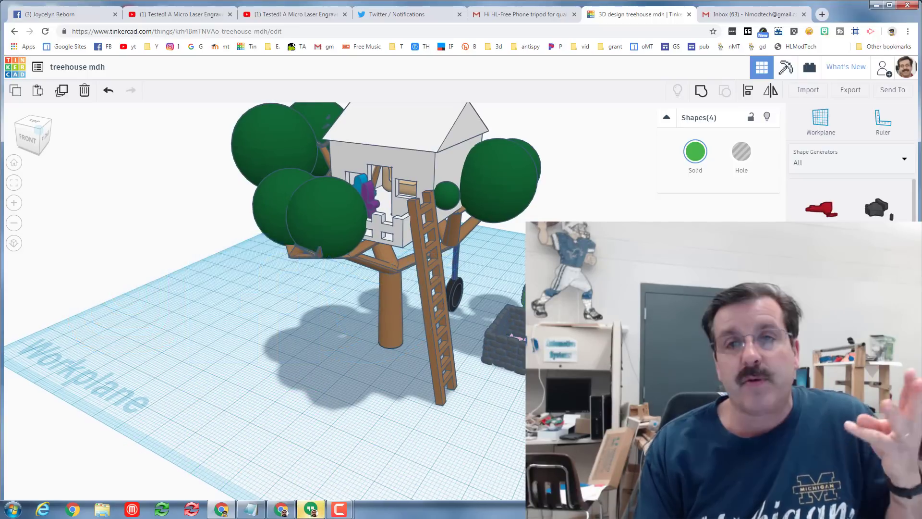
{"action": "mouse_move", "coordinate": [576, 408]}
{"action": "right_mouse_down"}
{"action": "mouse_move", "coordinate": [595, 408]}
{"action": "mouse_move", "coordinate": [547, 408]}
{"action": "mouse_move", "coordinate": [562, 409]}
{"action": "right_mouse_up"}
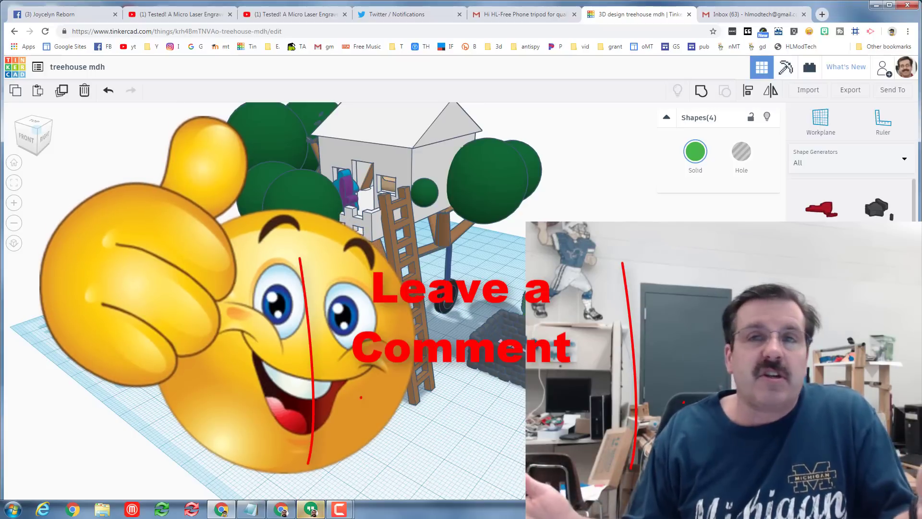